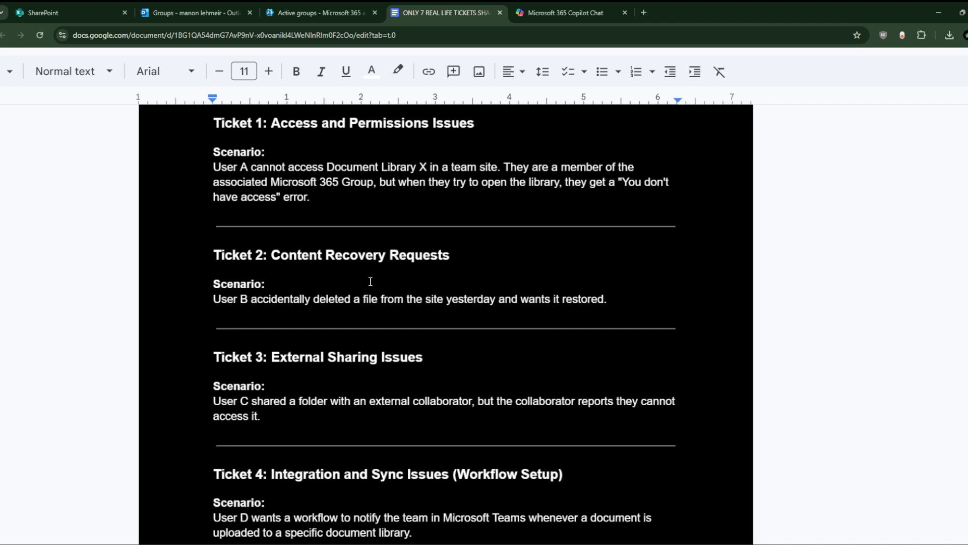
Select the Ticket 2 paragraph about restoring a deleted file, up to its heading
triple_click(610, 299)
left_click_drag(486, 274, 211, 253)
left_click(333, 266)
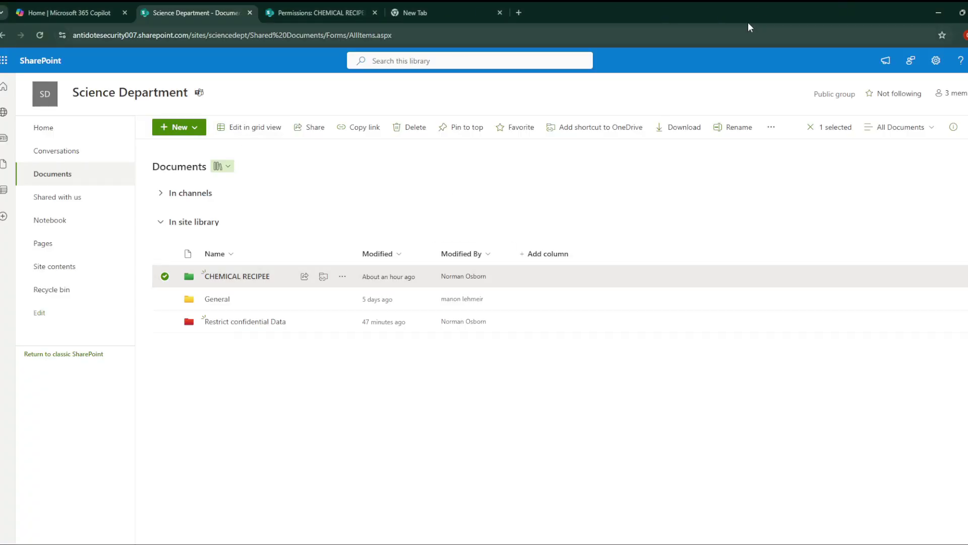
Open the Science Department site's Recycle bin via Site contents and find it empty
left_click(936, 60)
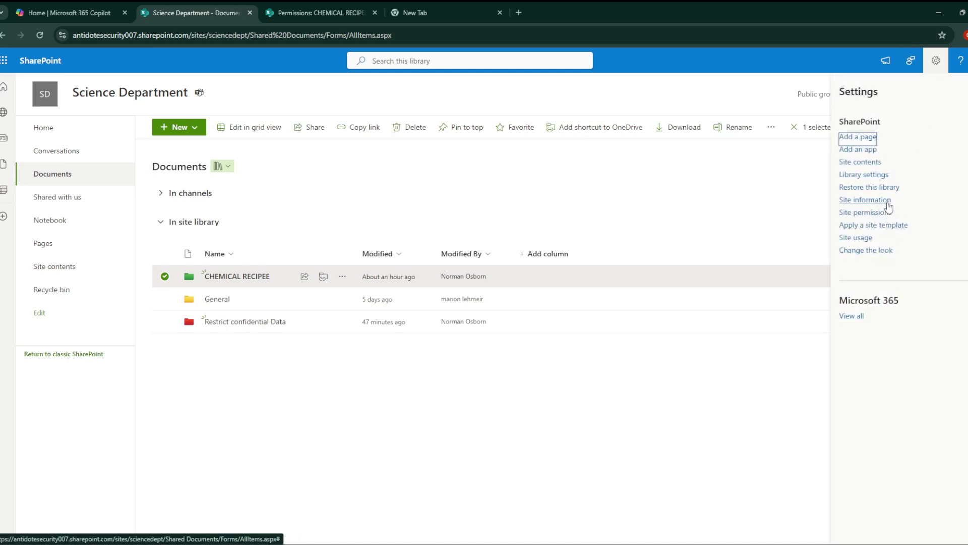
left_click(874, 163)
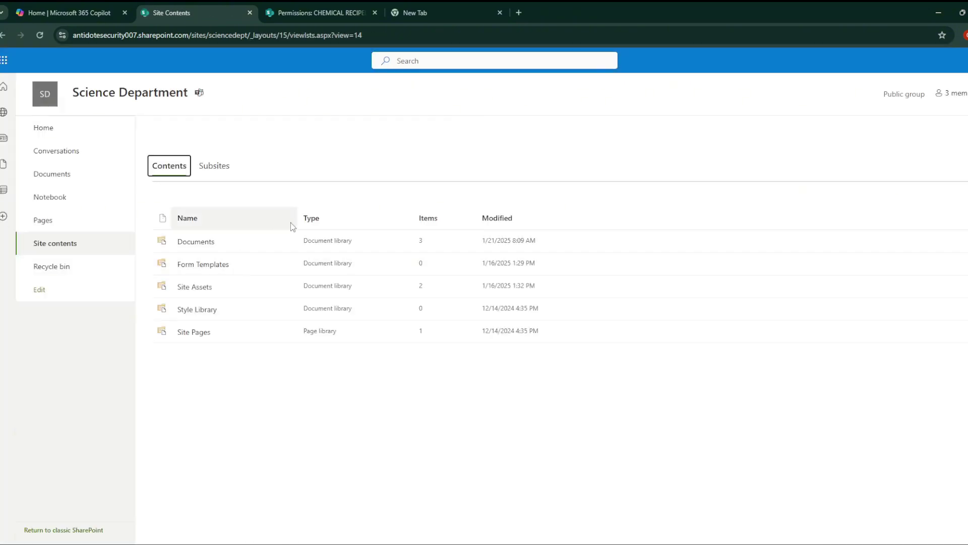
left_click(84, 273)
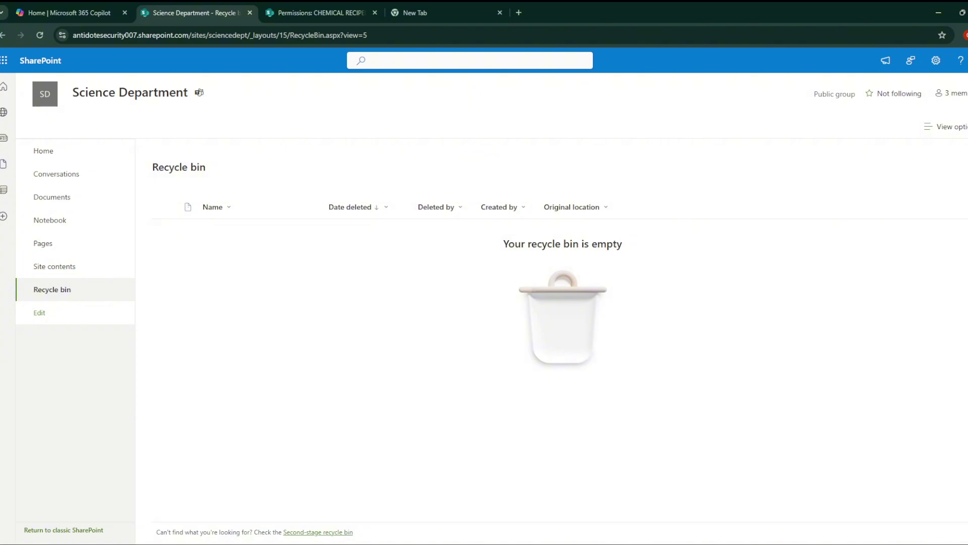
Scroll through tickets 3 to 6, then bring up Copilot's answer on adding SharePoint guests
left_click(630, 495)
scroll(388, 336, "down", 2)
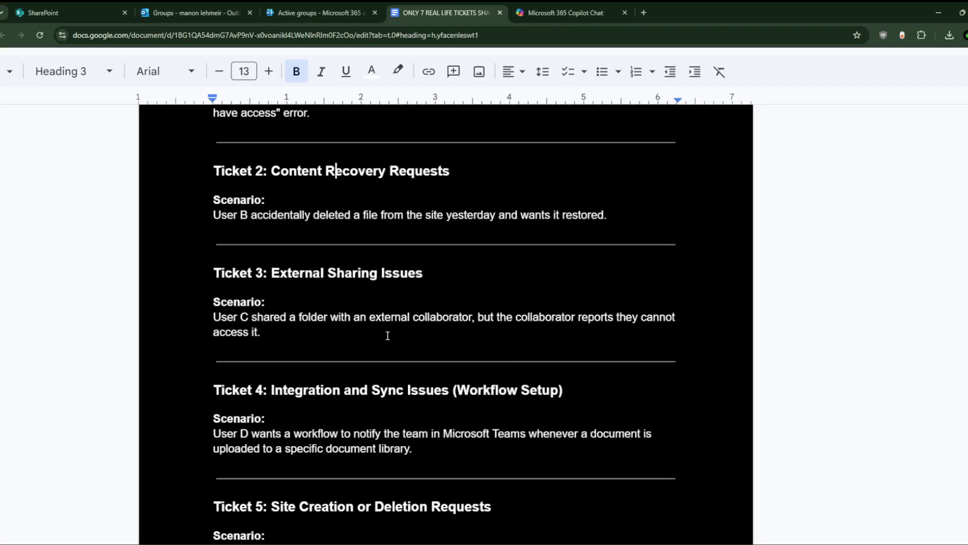
scroll(388, 336, "down", 2)
scroll(362, 262, "down", 2)
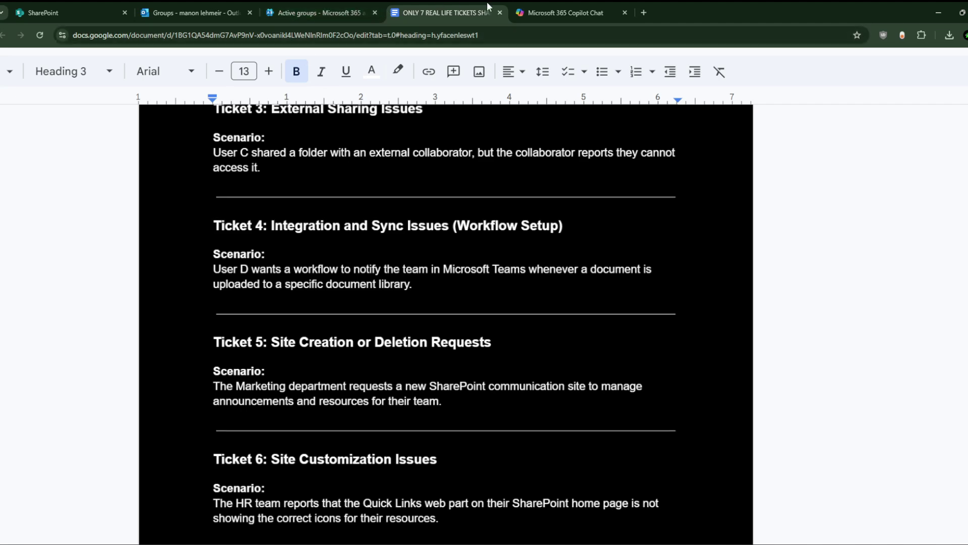
left_click(570, 6)
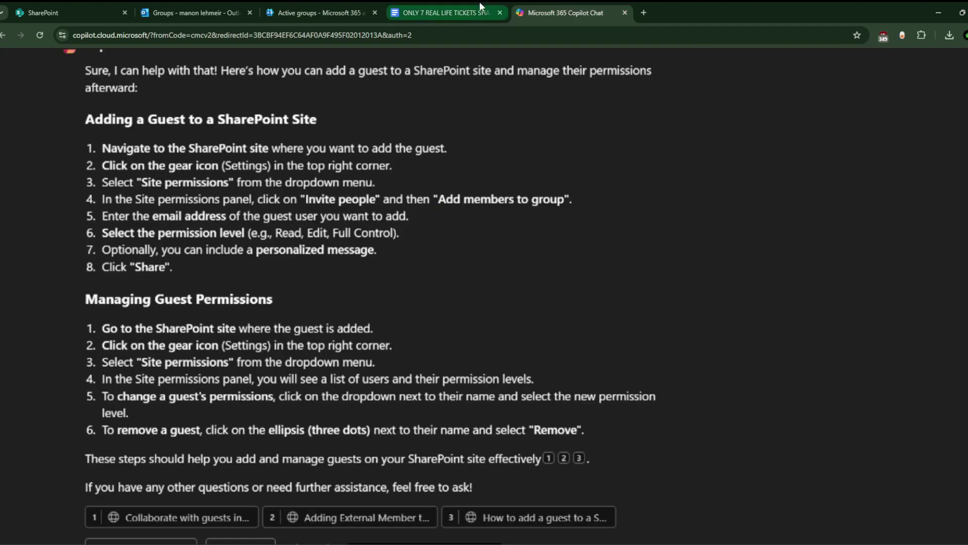
Go from the Copilot guest-permissions answer back to the ONLY 7 REAL LIFE TICKETS document
mouse_move(479, 6)
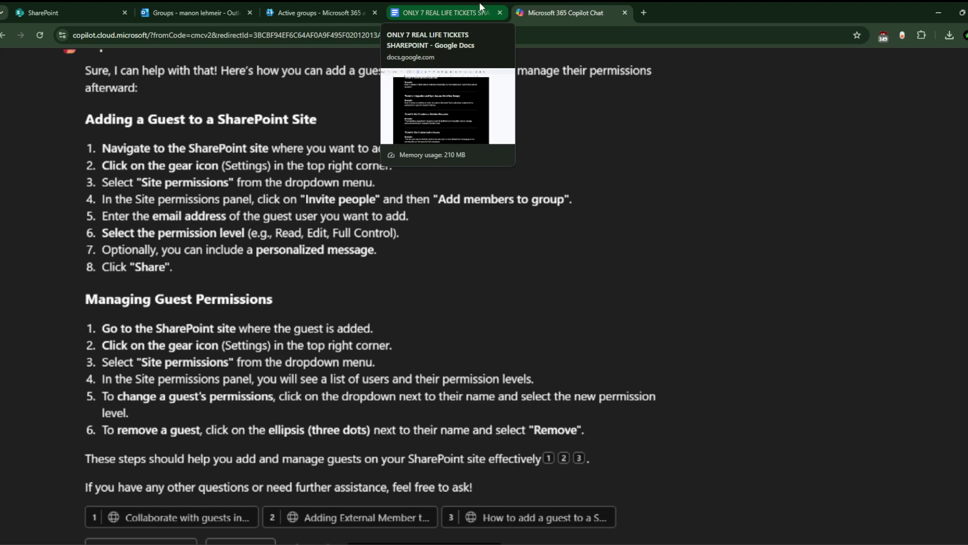
left_click(422, 2)
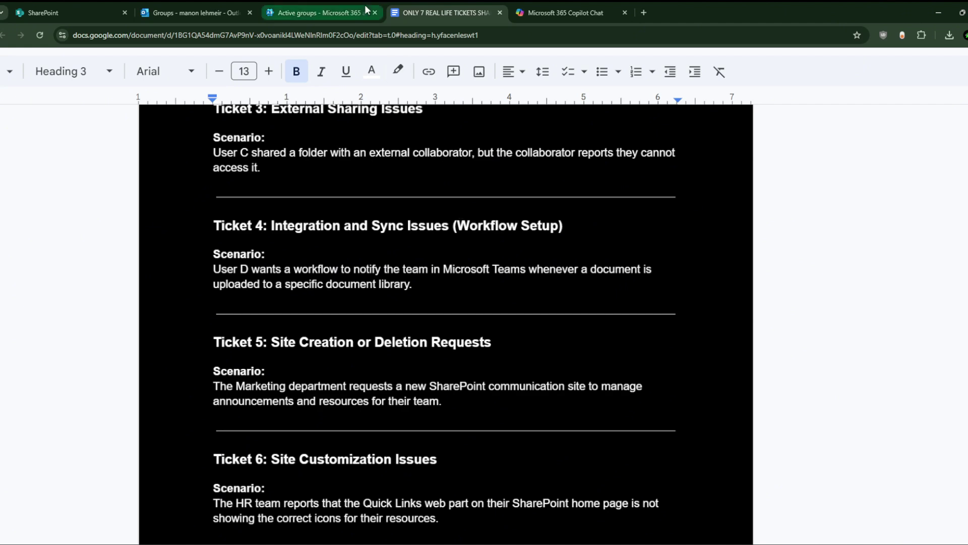
Scroll to Ticket 5's Marketing communication site request and begin creating a SharePoint site
left_click(64, 8)
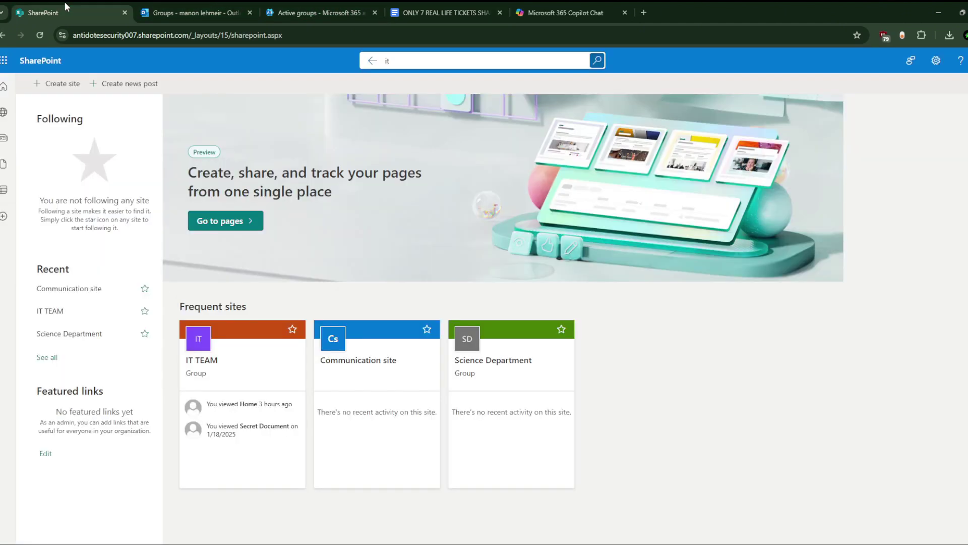
left_click(436, 7)
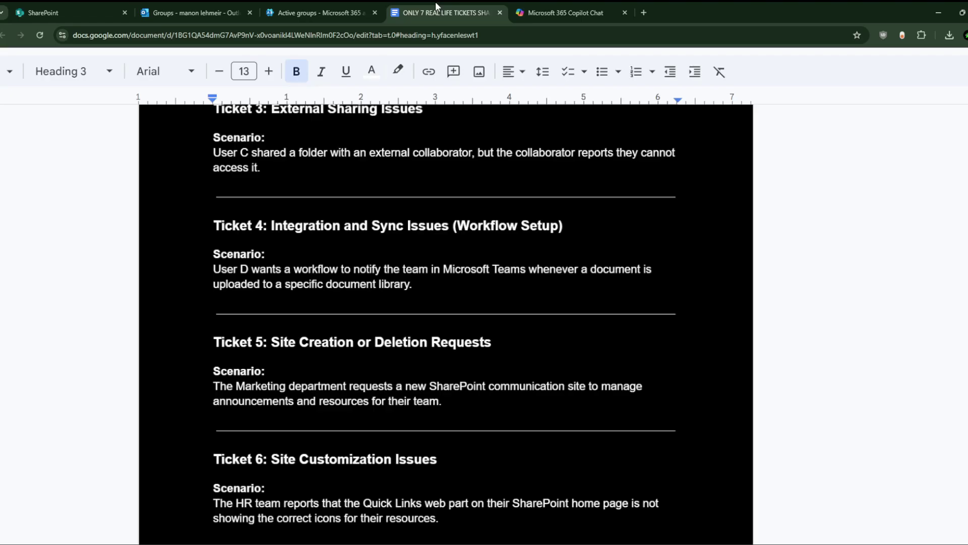
scroll(454, 381, "down", 2)
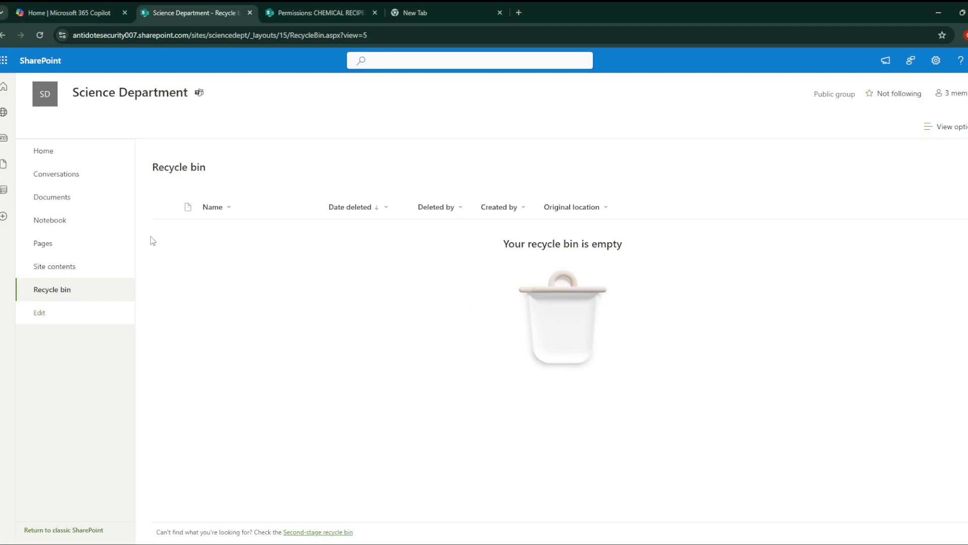
left_click(3, 216)
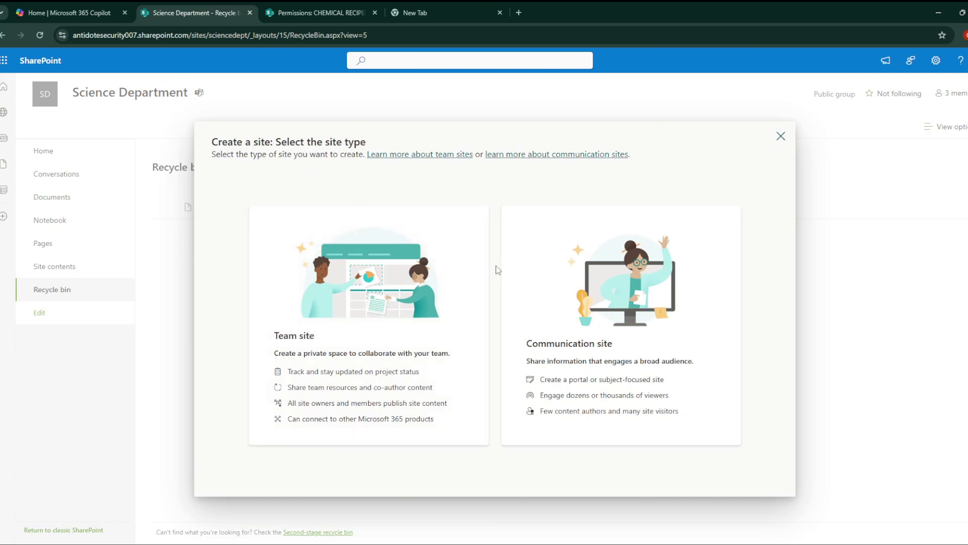
Preview the Standard team site template, abandon site creation, and go to Science Department Home
left_click(394, 291)
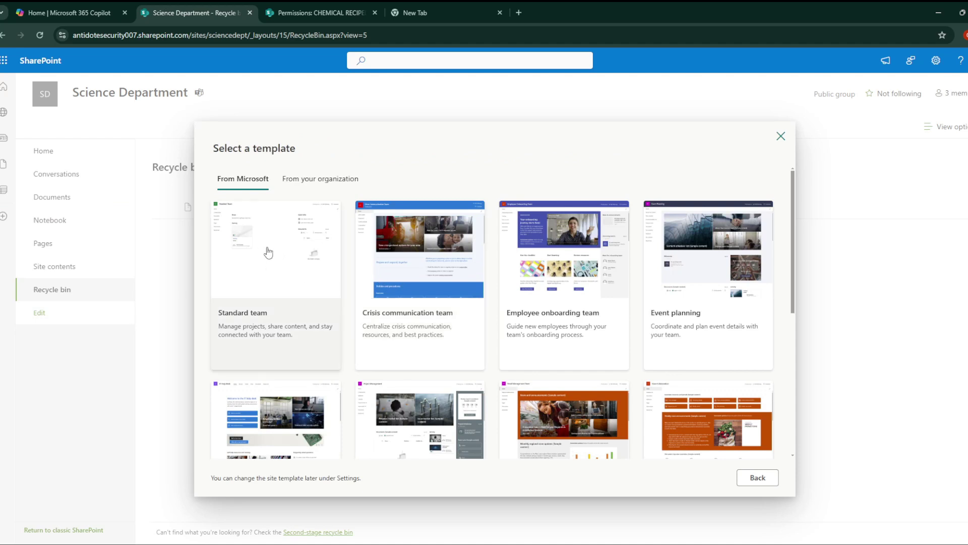
left_click(268, 252)
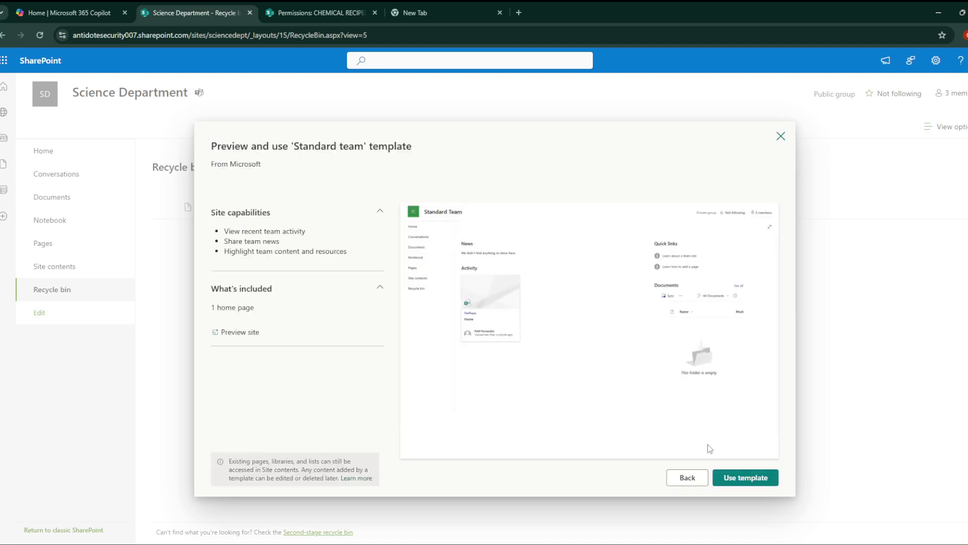
left_click(781, 136)
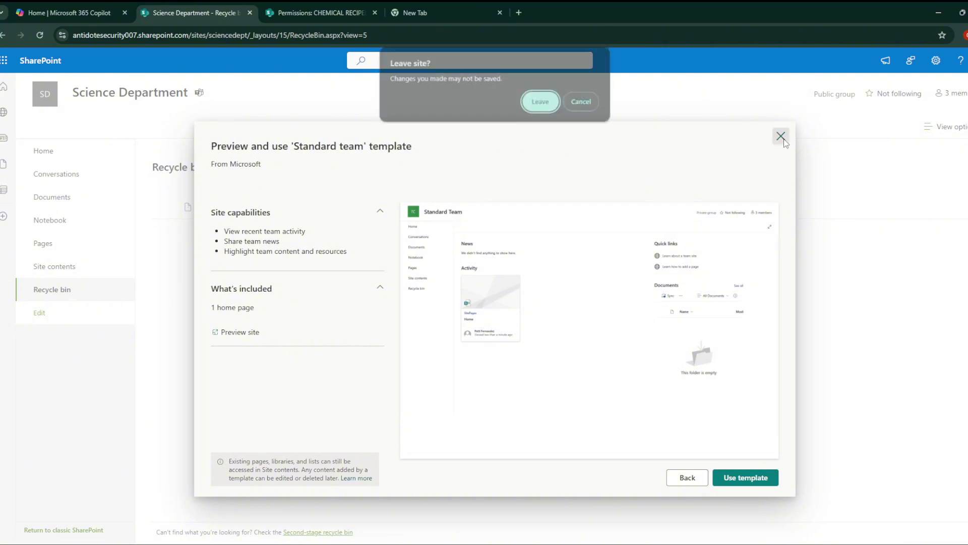
left_click(534, 107)
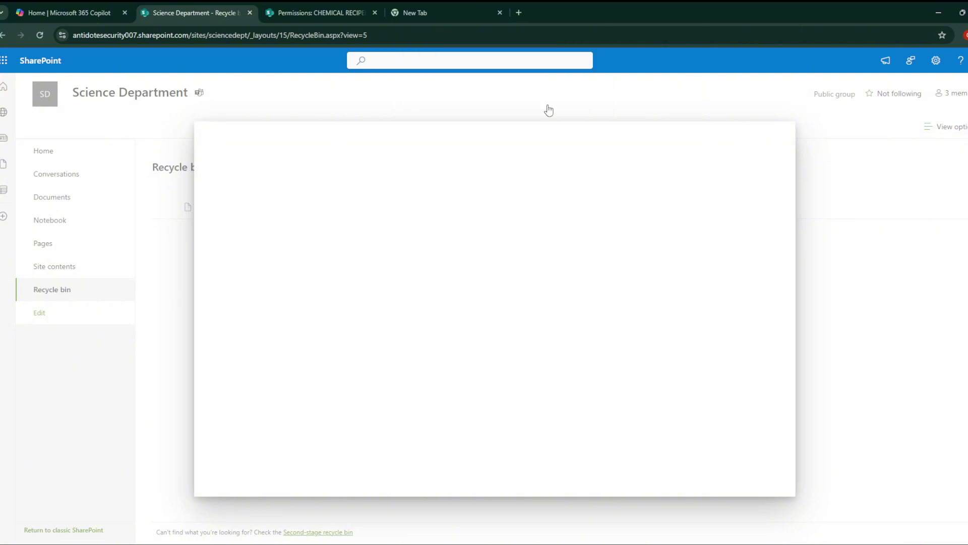
left_click(89, 159)
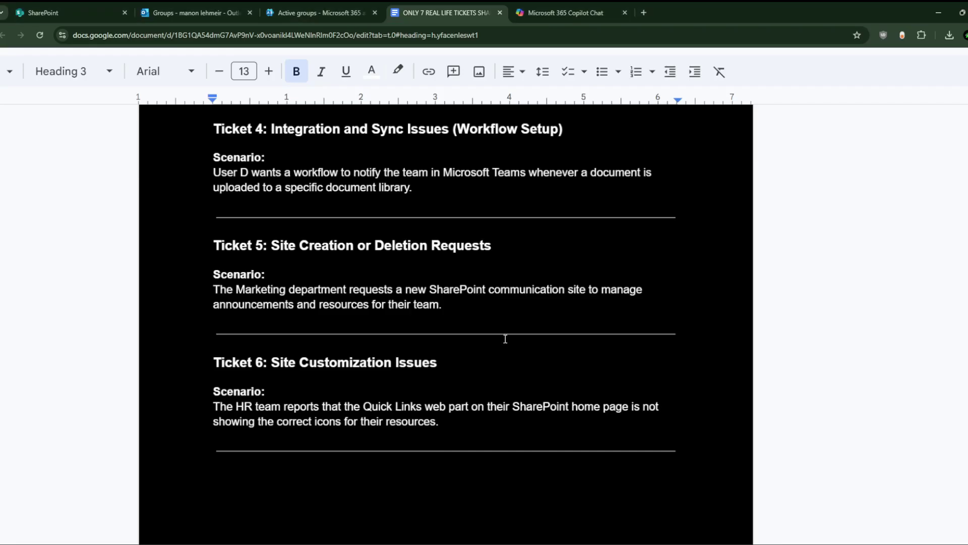
Scroll to Ticket 6 about missing Quick Links icons, then minimize Docs to reveal SharePoint
scroll(505, 338, "down", 1)
scroll(505, 338, "down", 2)
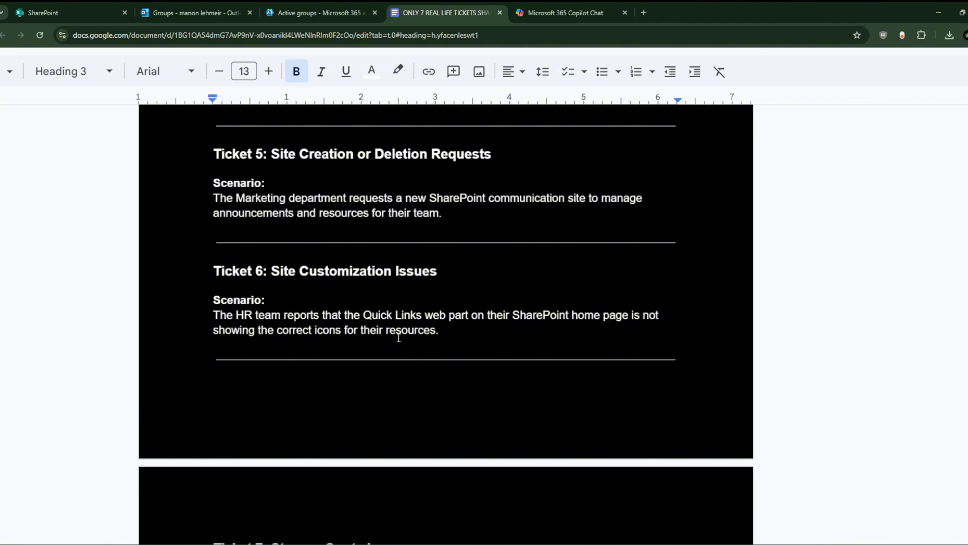
left_click(938, 13)
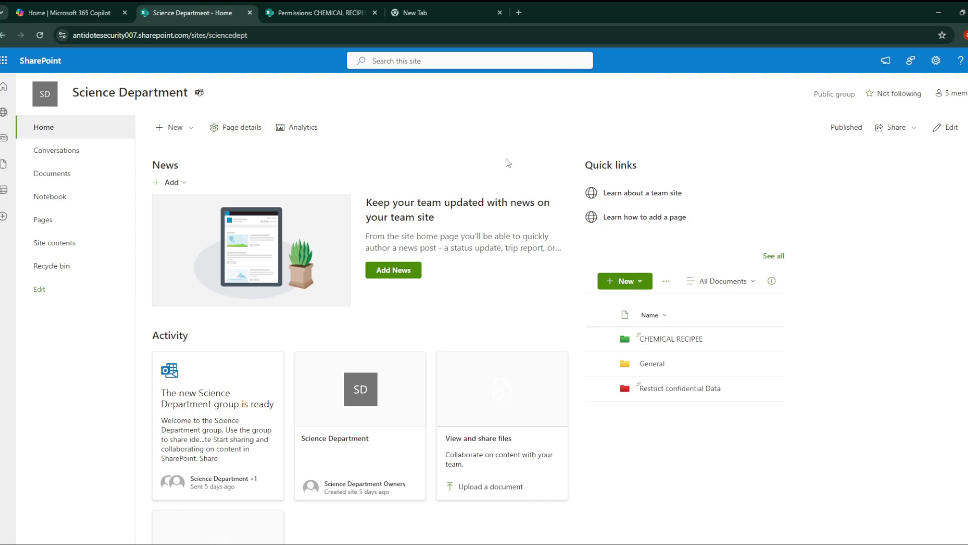
Edit the home page's Quick links 'Learn about a team site' link, leaving open-in-new-tab off
left_click(944, 130)
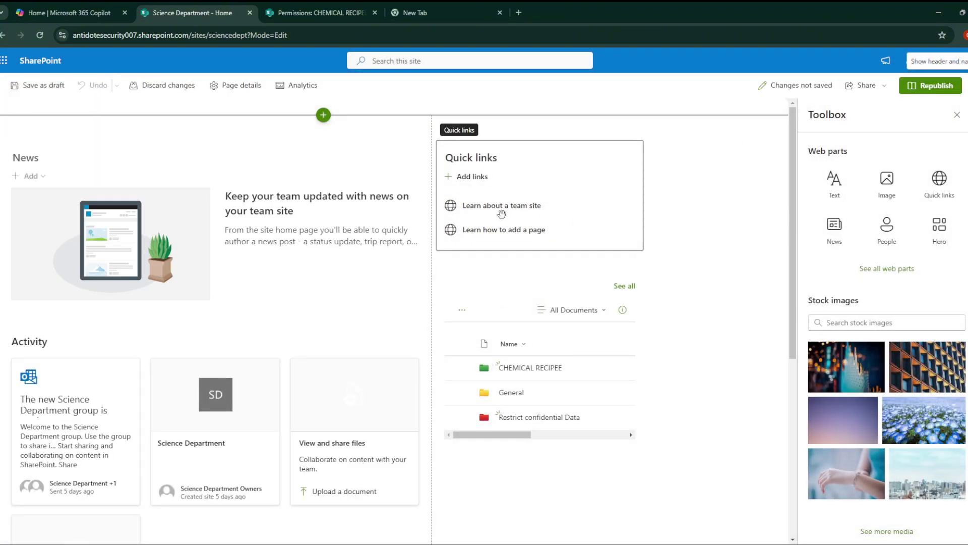
left_click(502, 214)
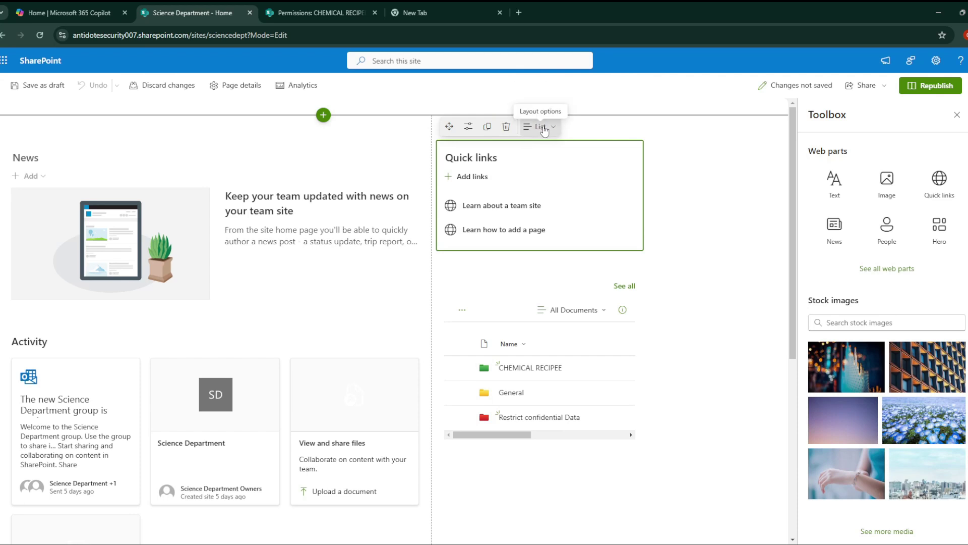
left_click(469, 127)
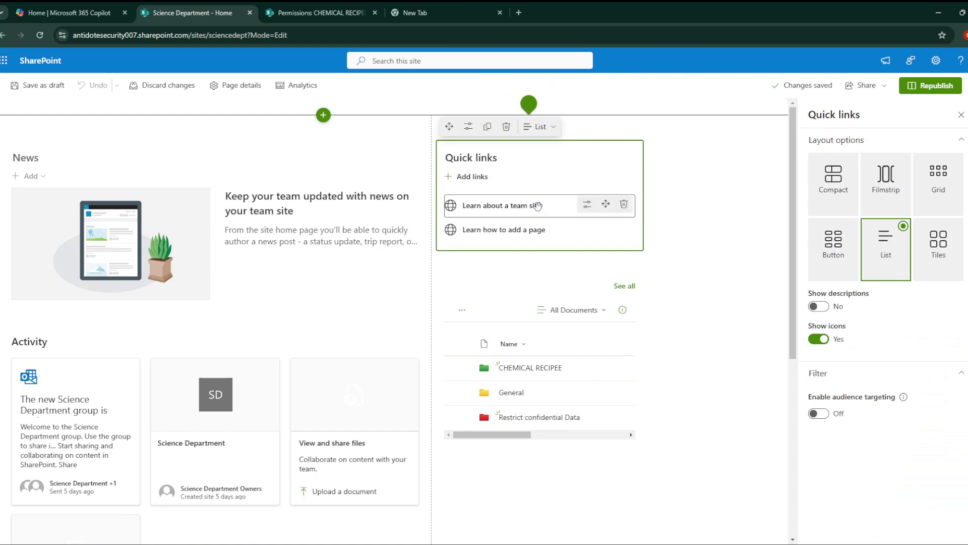
left_click(587, 204)
scroll(844, 386, "down", 1)
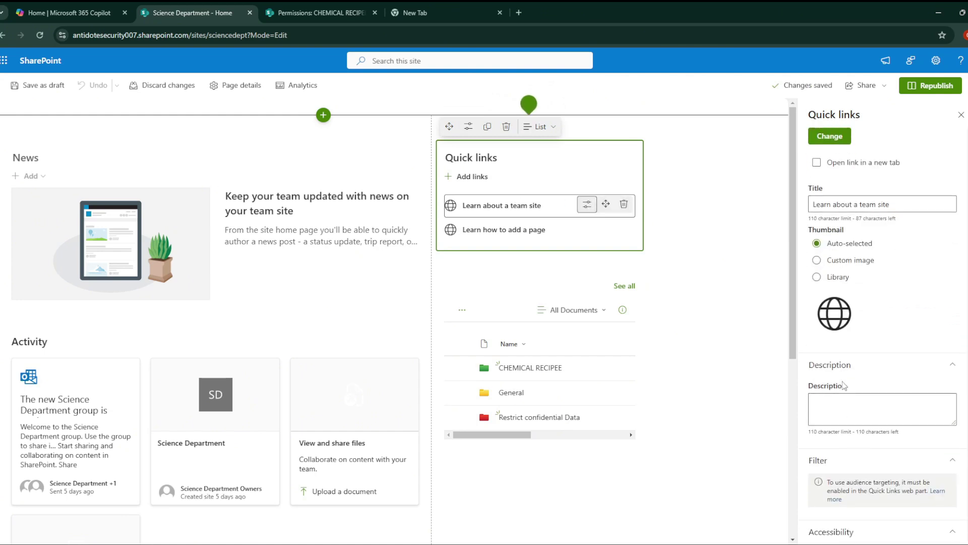
scroll(872, 323, "down", 3)
scroll(862, 433, "up", 2)
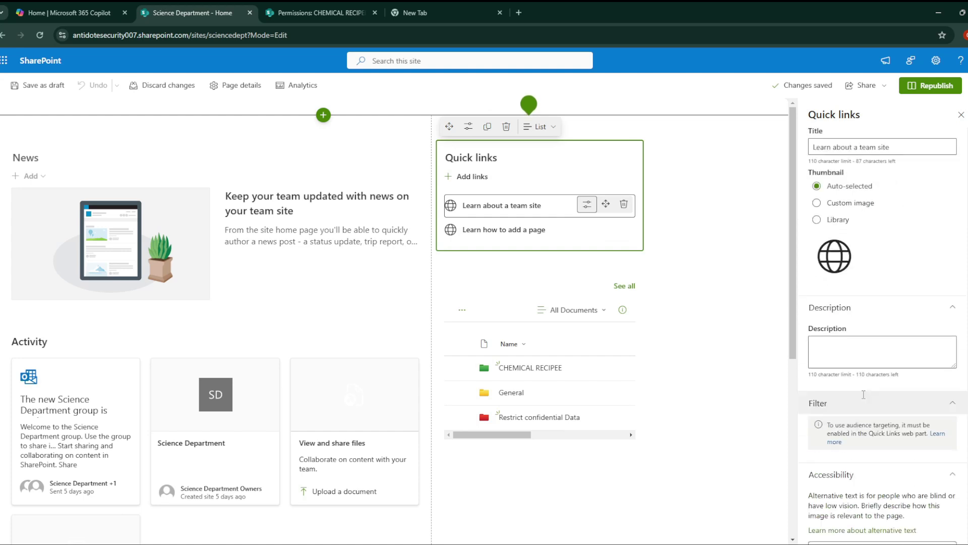
scroll(863, 395, "up", 2)
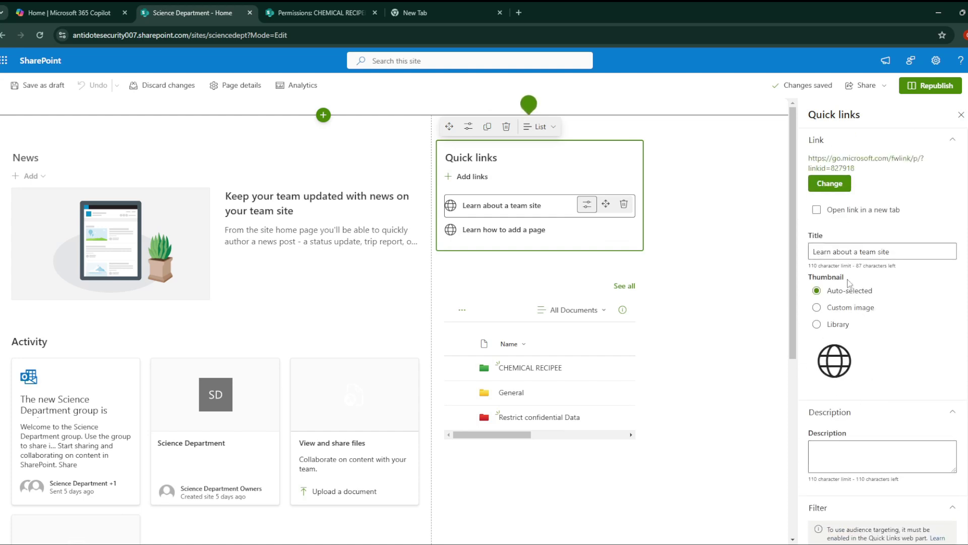
left_click(856, 216)
left_click(856, 214)
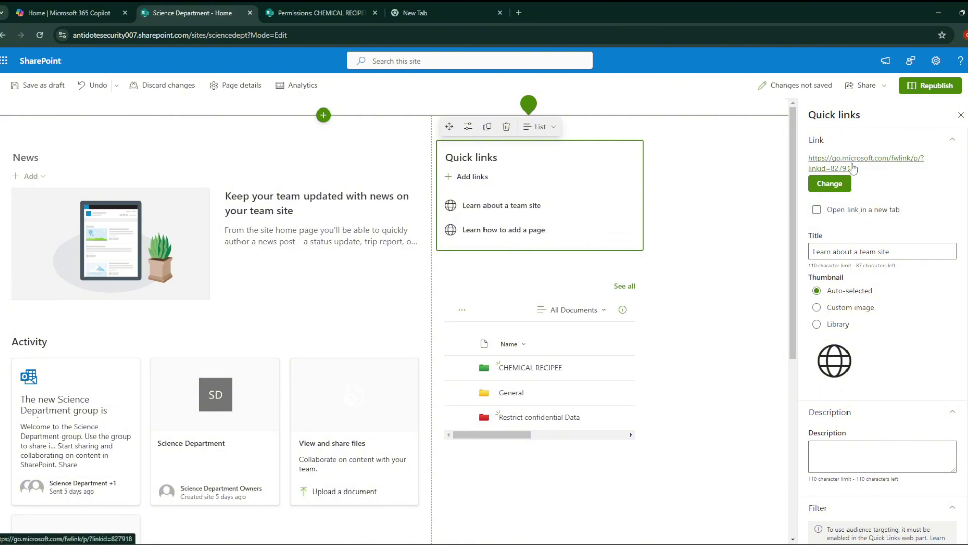
Browse link targets without adding any, close Quick links properties, and save the page as draft
left_click(835, 182)
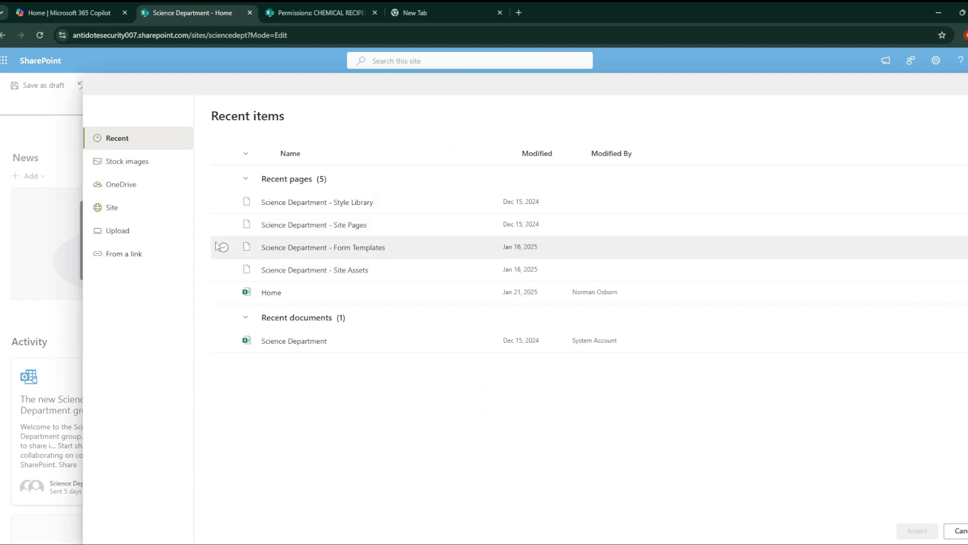
left_click(156, 209)
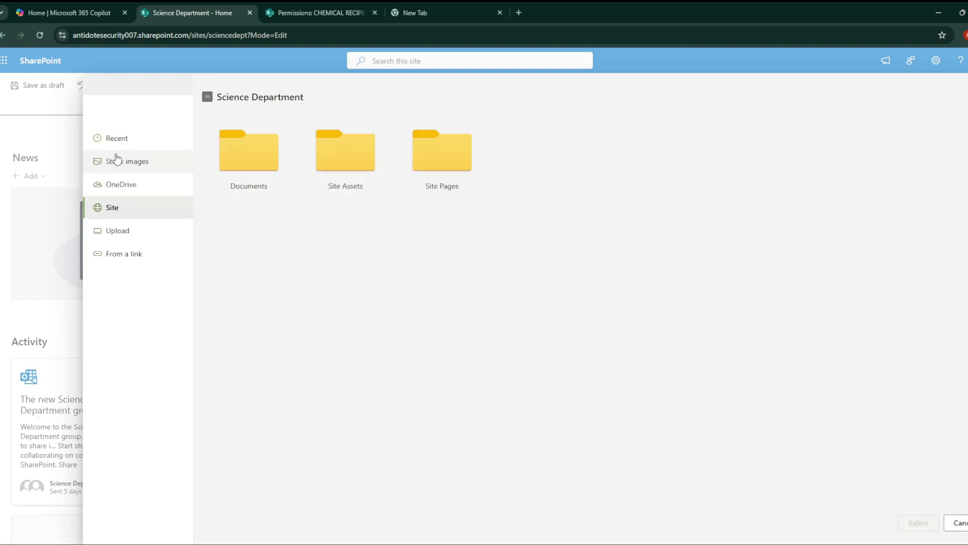
left_click(135, 163)
left_click(126, 254)
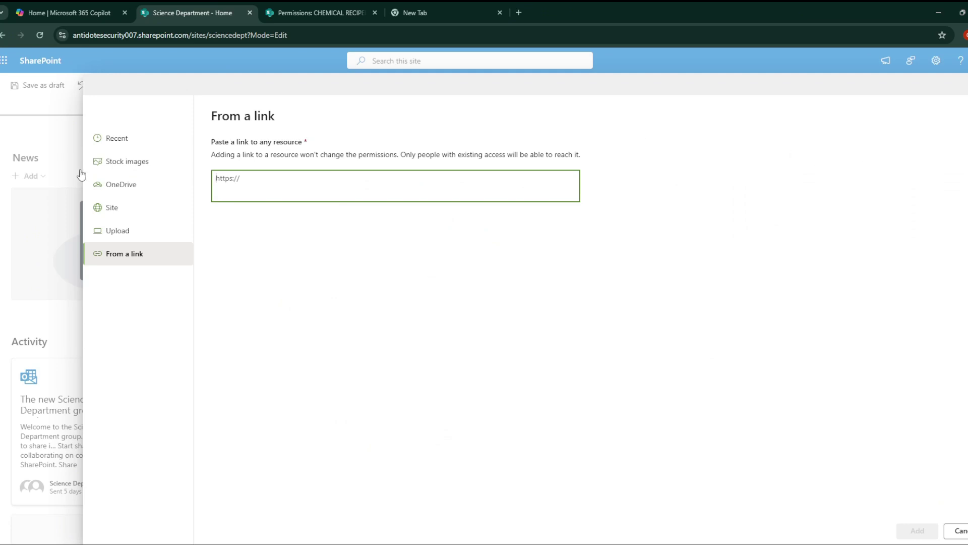
left_click(23, 163)
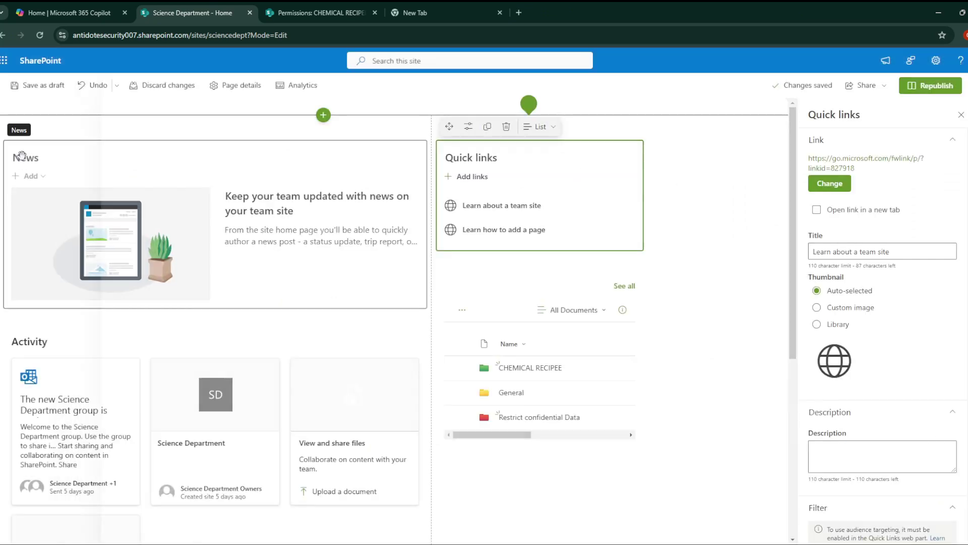
left_click(961, 115)
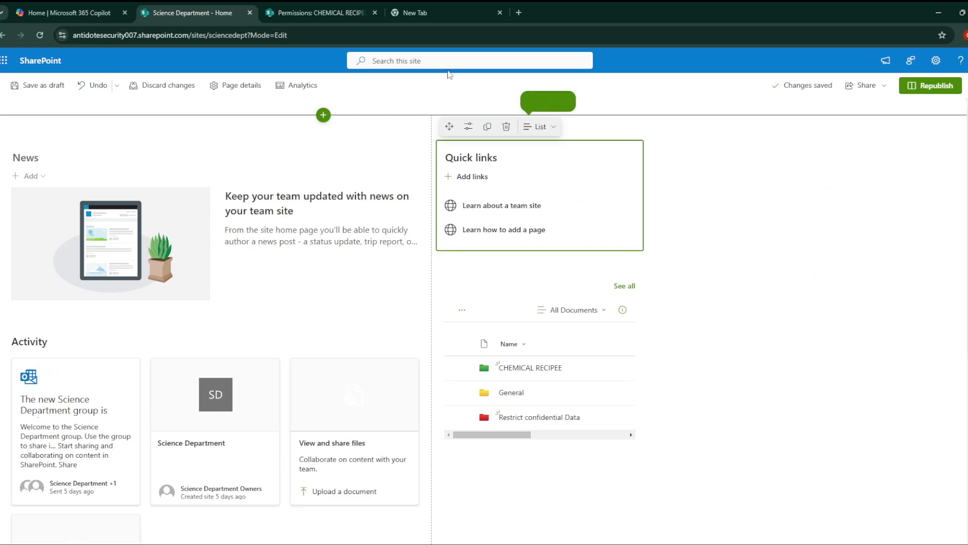
left_click(36, 91)
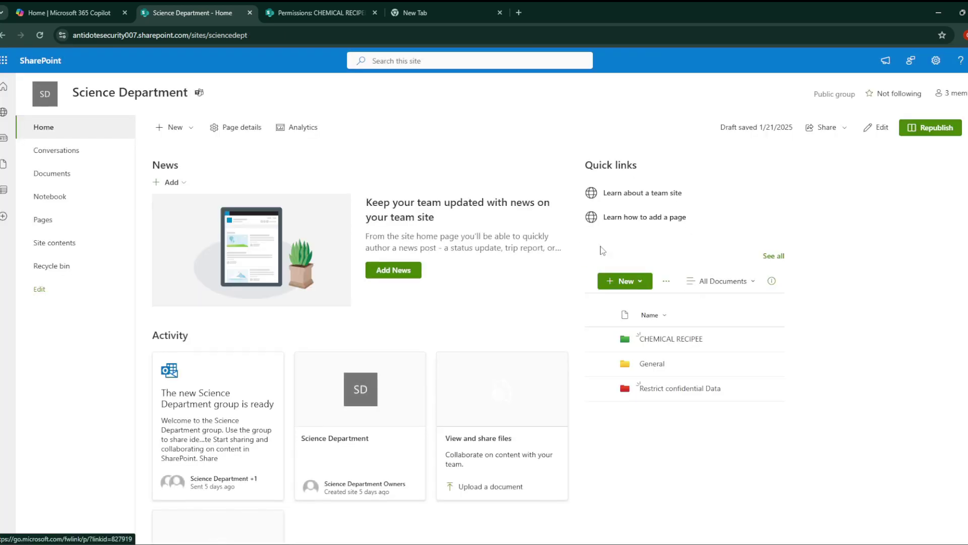
key("alt+Tab")
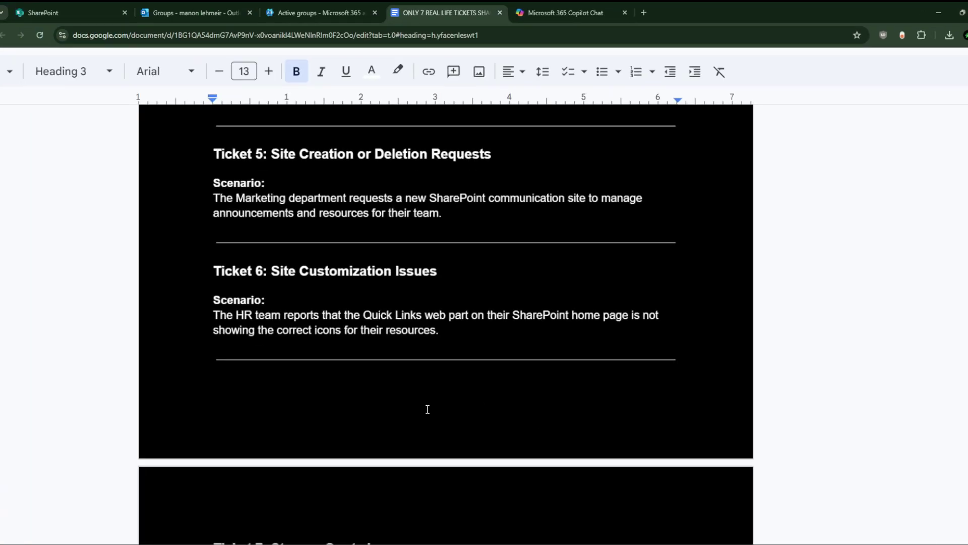
scroll(426, 406, "down", 4)
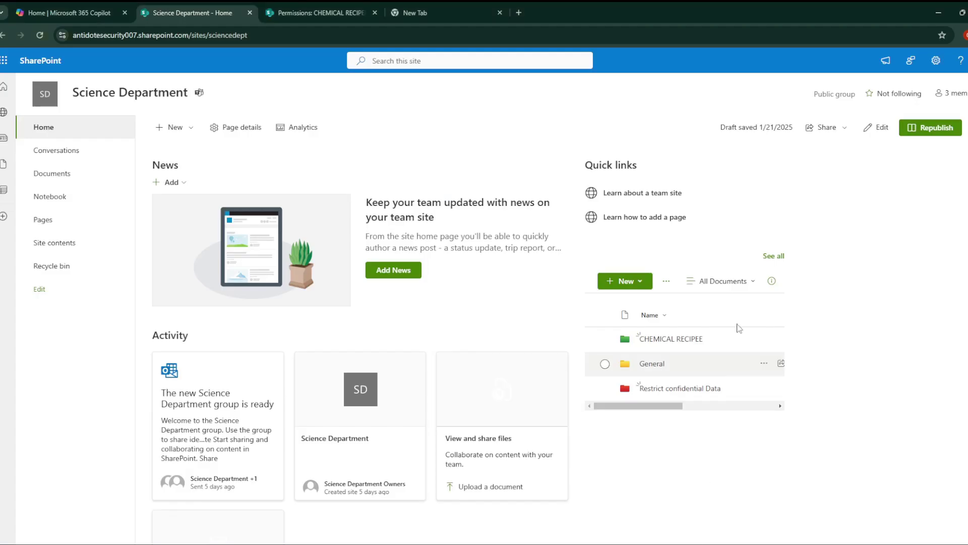
Open the Site usage report and review its analytics: 1 unique viewer, 1 site visit
left_click(941, 63)
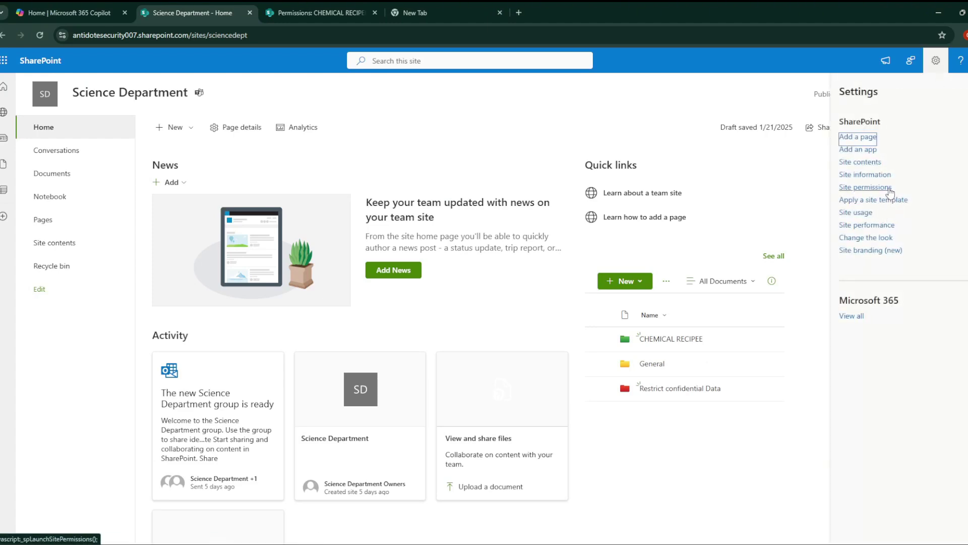
left_click(865, 216)
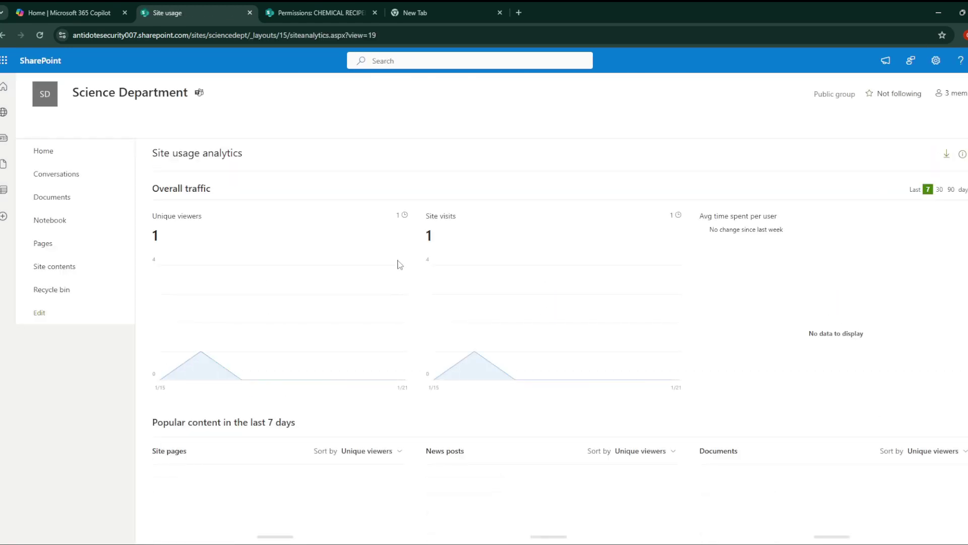
scroll(400, 264, "down", 10)
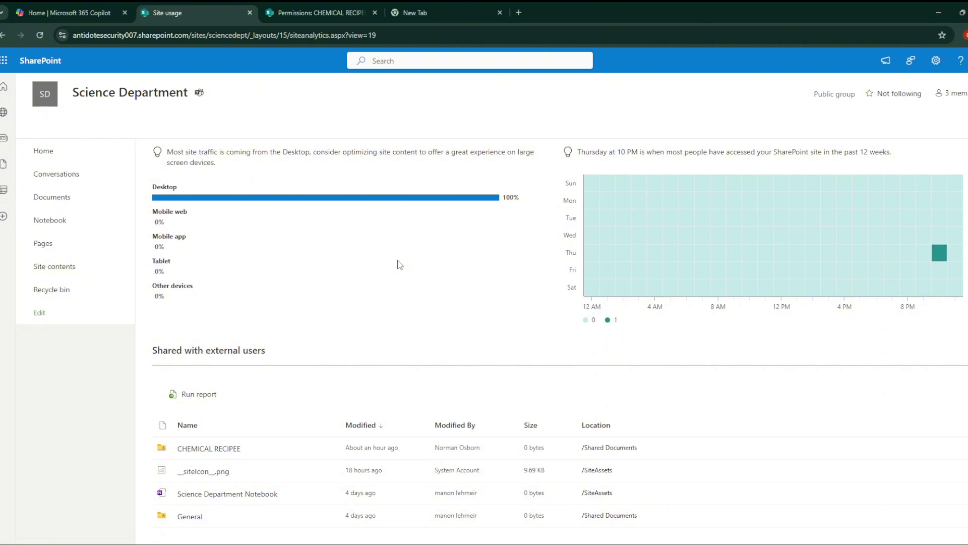
scroll(252, 327, "up", 3)
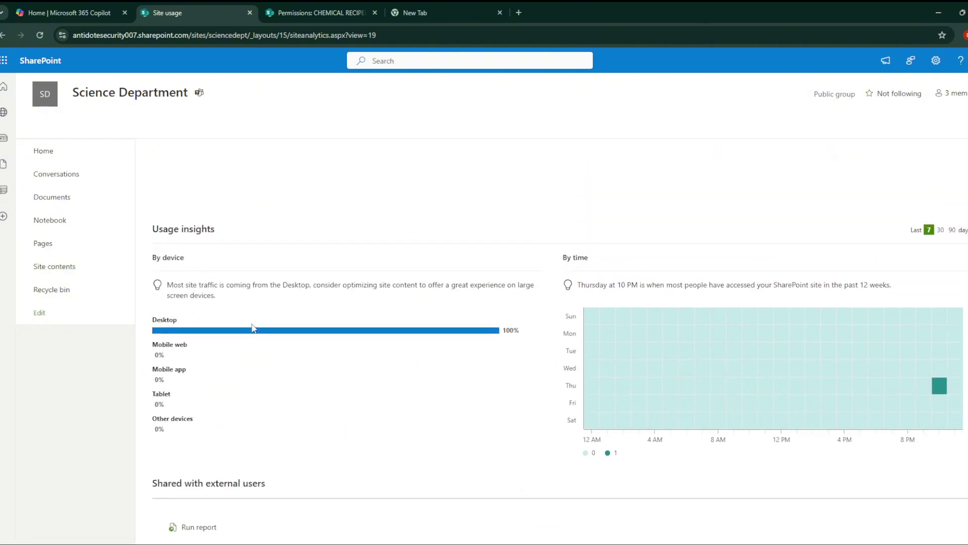
scroll(315, 272, "up", 7)
scroll(315, 271, "down", 7)
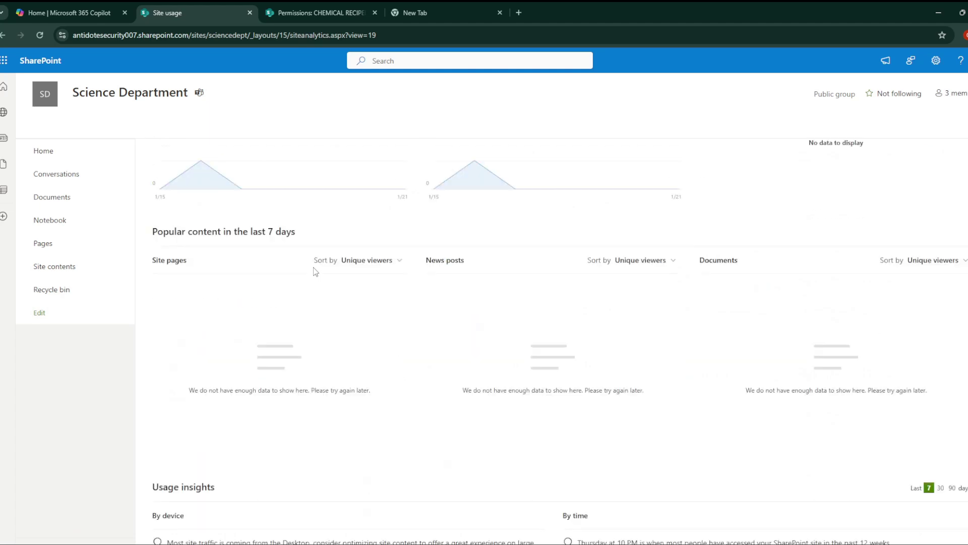
scroll(457, 305, "down", 1)
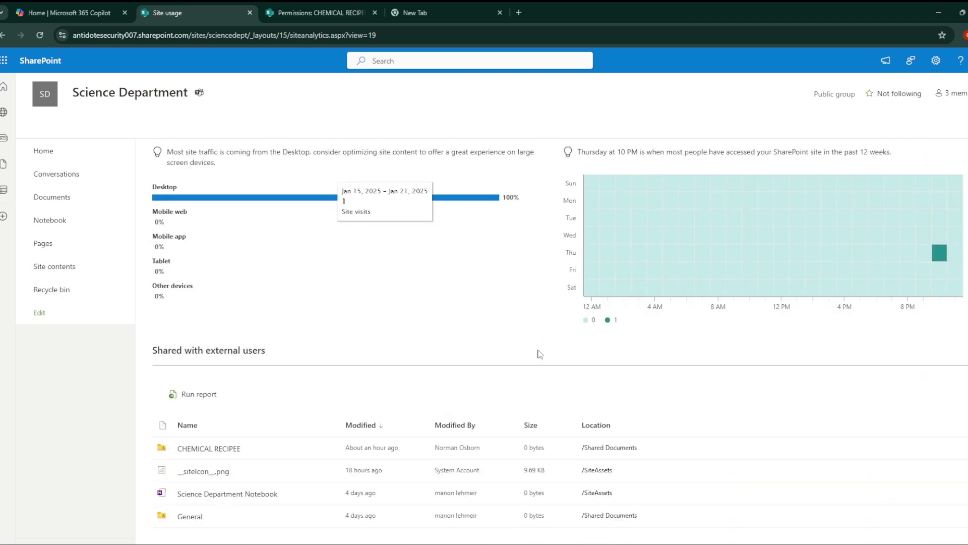
scroll(454, 328, "up", 9)
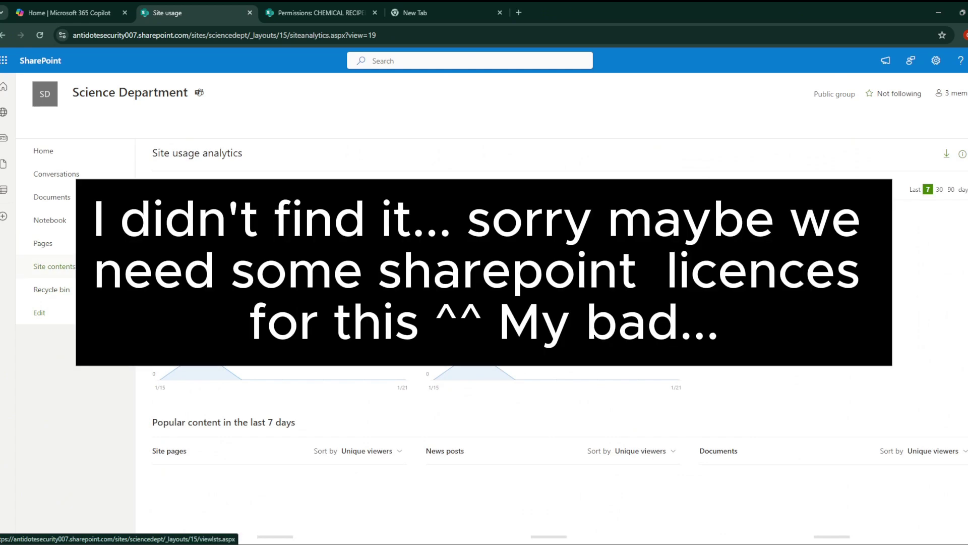
scroll(650, 163, "down", 7)
scroll(555, 353, "down", 1)
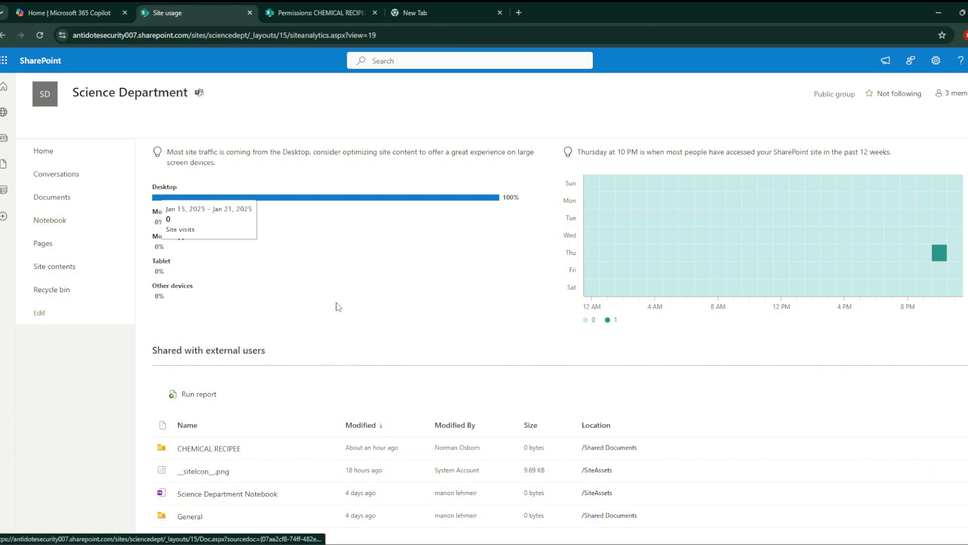
scroll(338, 307, "up", 8)
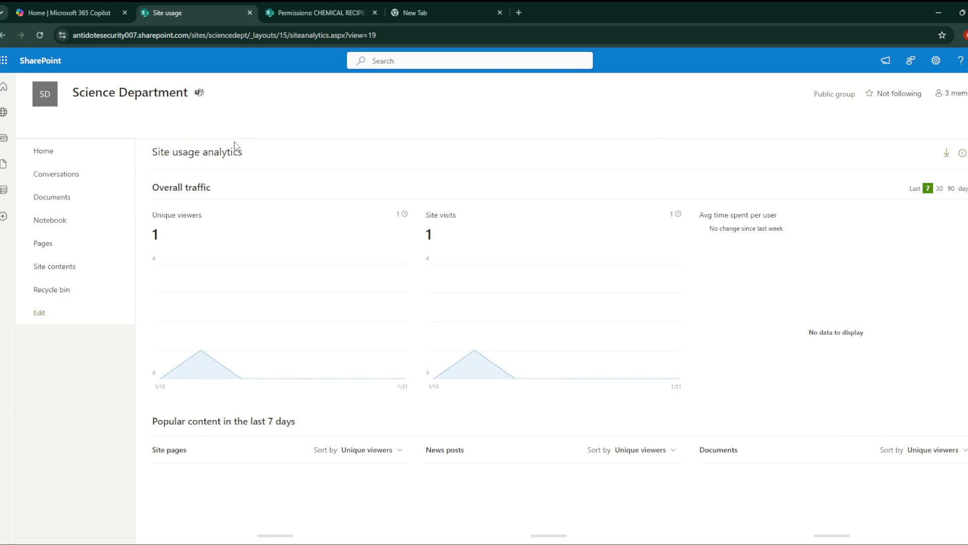
Open the frequent and recent sites flyout, close it, and return to the site Home page
left_click(3, 112)
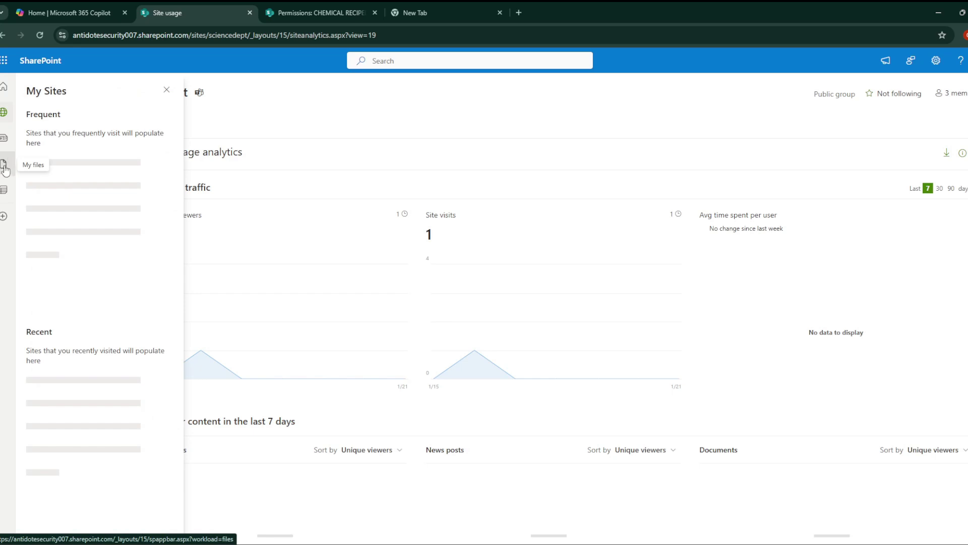
left_click(267, 86)
left_click(59, 147)
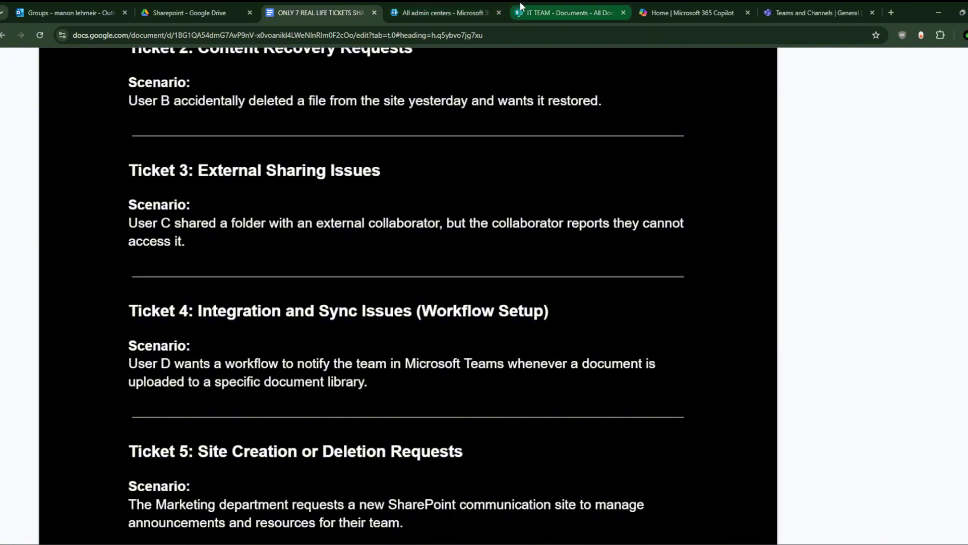
Launch Power Automate from the Microsoft 365 app launcher, open Create, then return to Copilot home
mouse_move(521, 6)
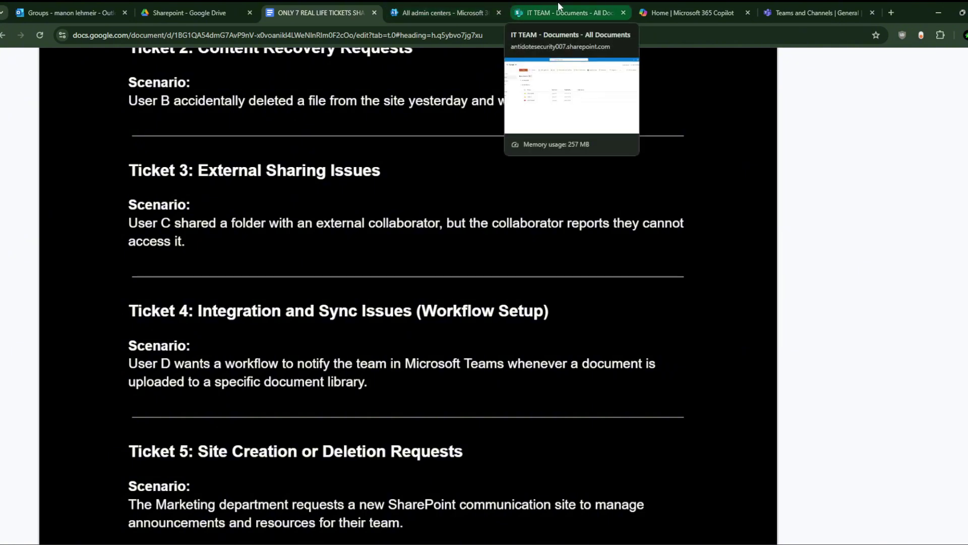
left_click(522, 6)
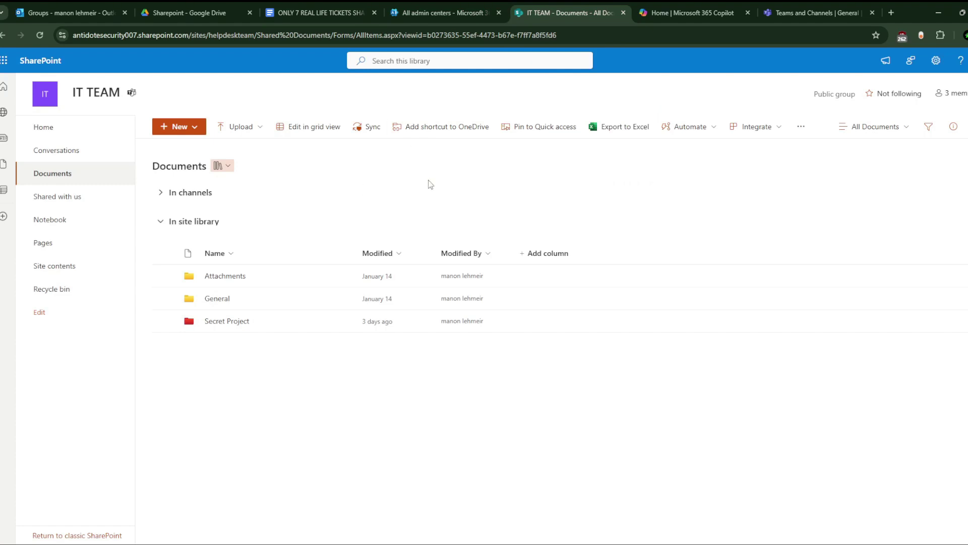
left_click(676, 6)
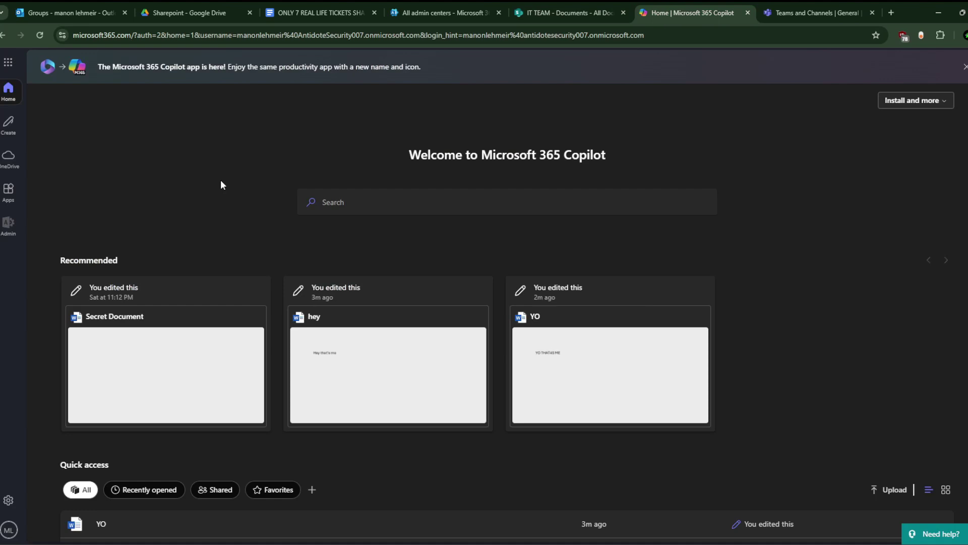
left_click(9, 63)
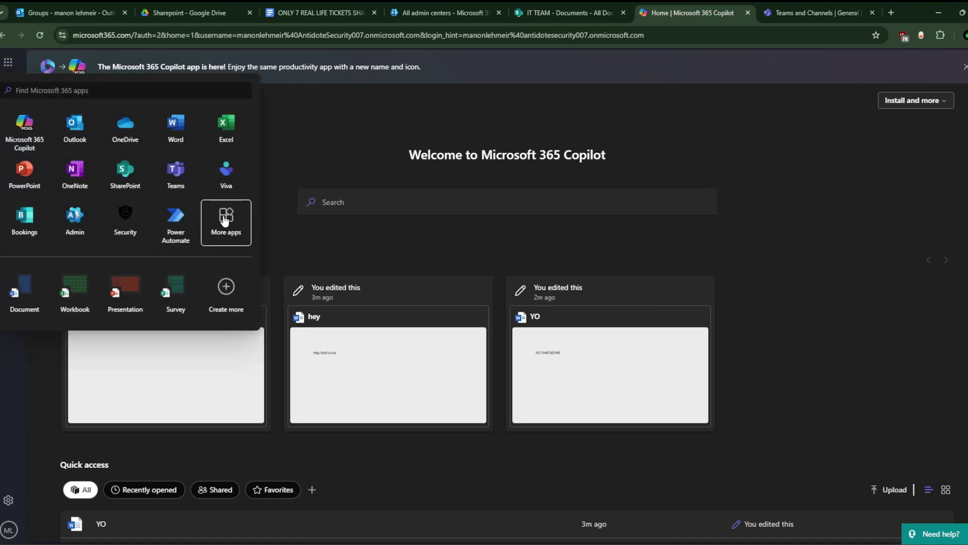
left_click(189, 225)
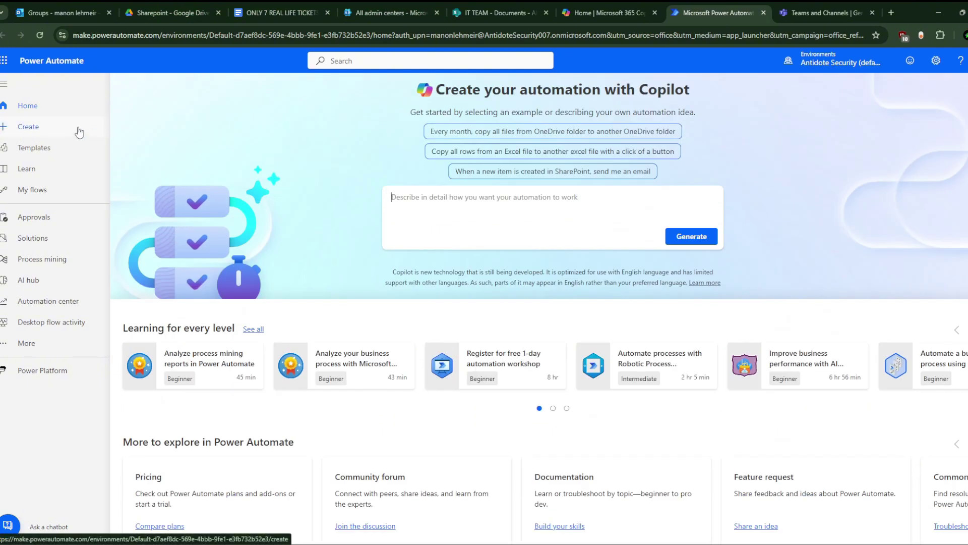
left_click(28, 126)
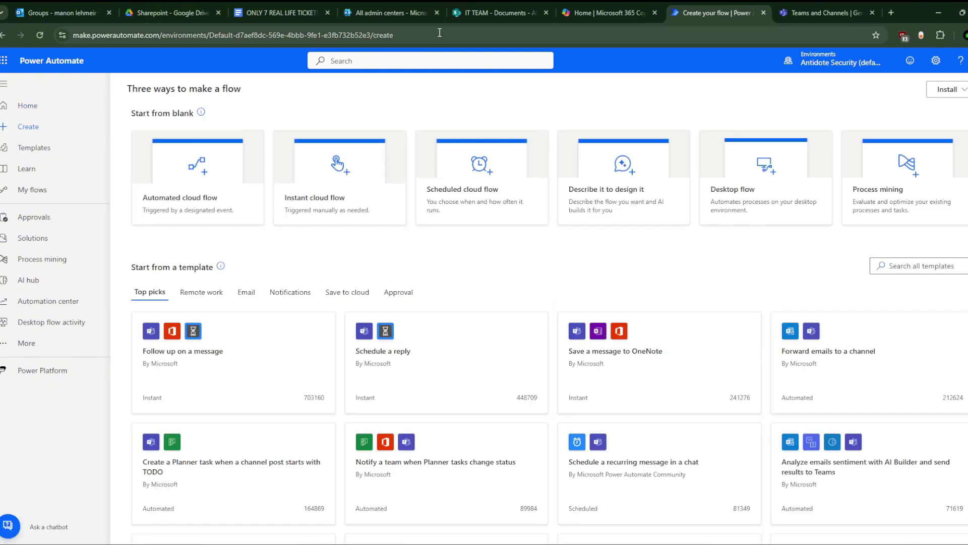
left_click(602, 5)
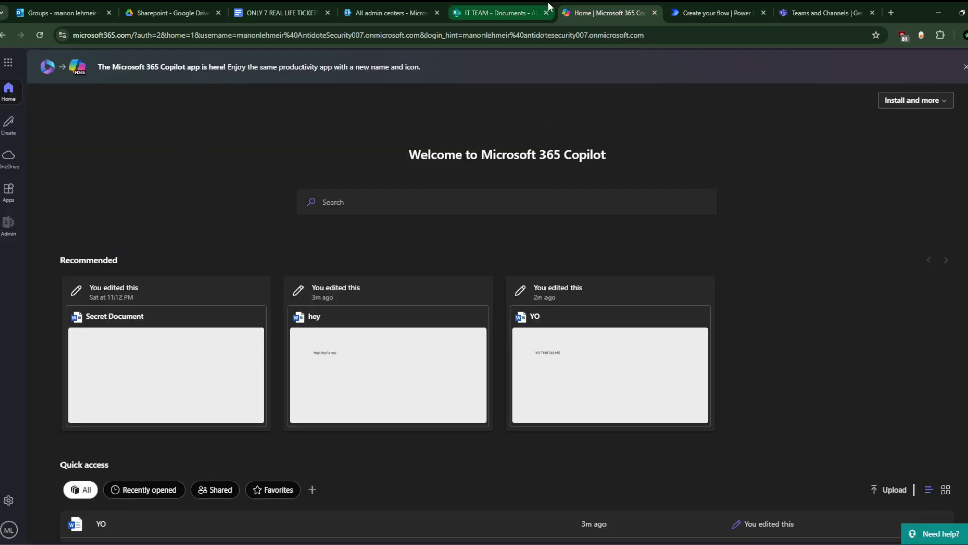
From the admin centers list, open the Power Automate admin center in a new tab
left_click(375, 6)
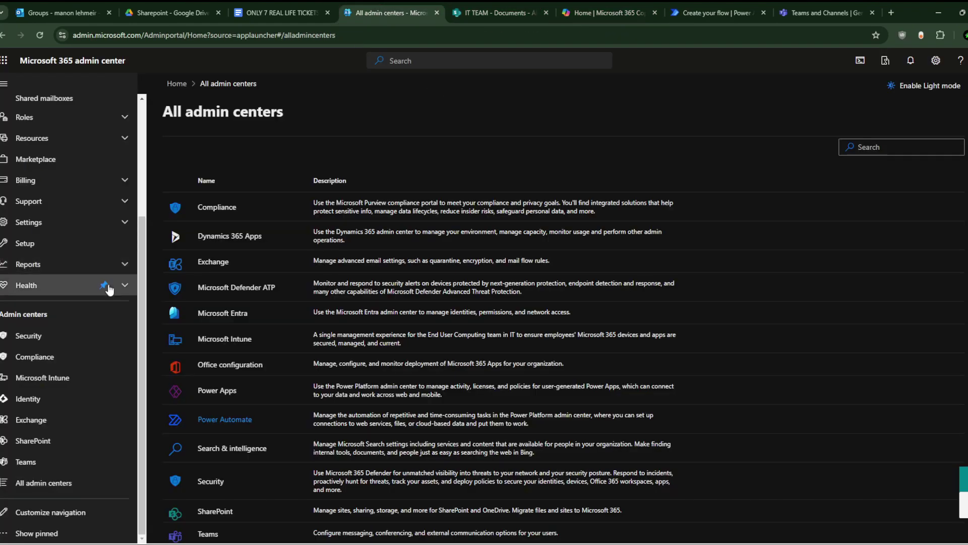
right_click(239, 419)
left_click(289, 274)
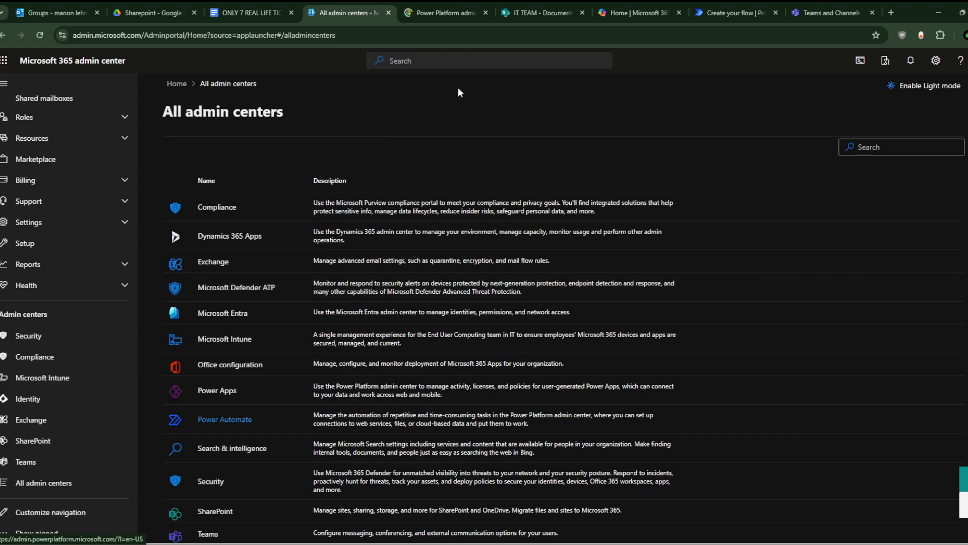
left_click(443, 2)
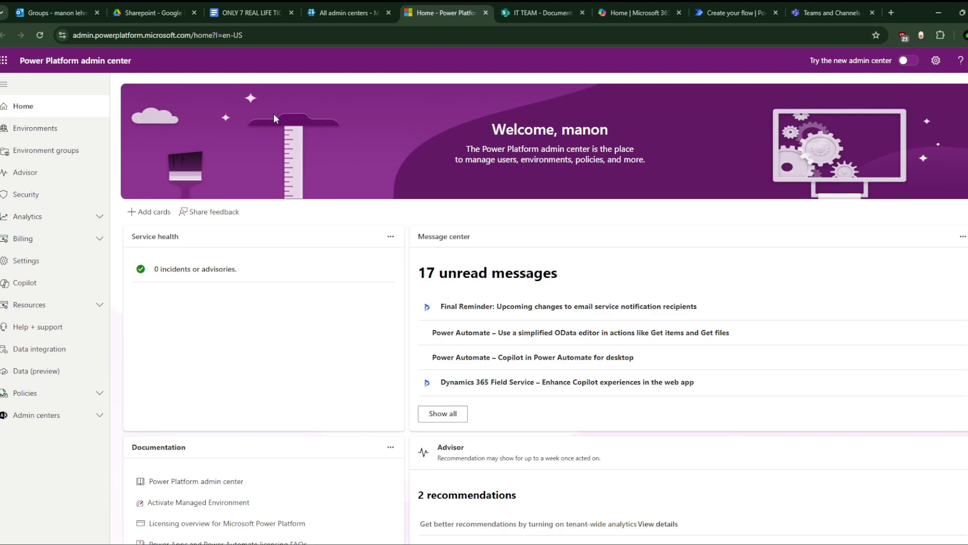
Close the Power Platform admin center and show the Microsoft 365 apps list on the home page
left_click(485, 14)
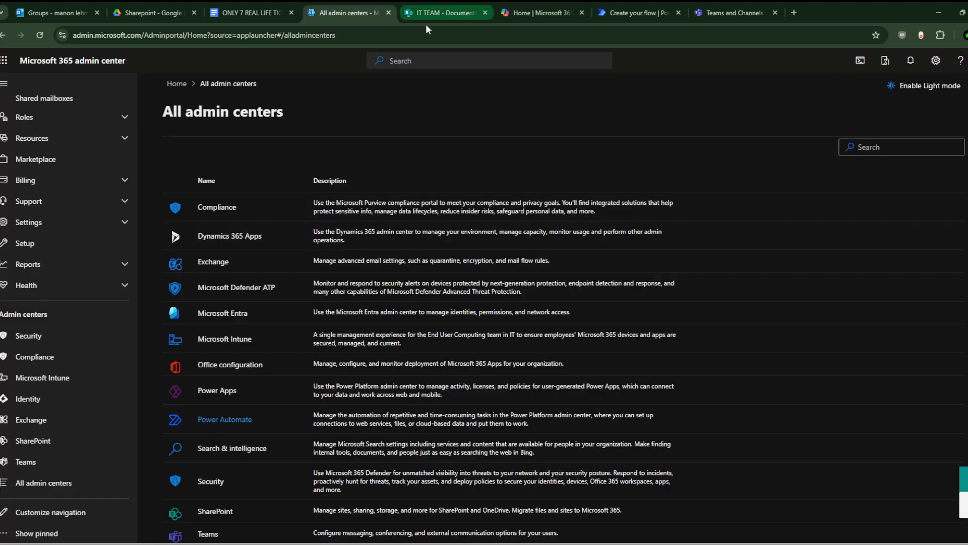
left_click(539, 12)
left_click(8, 62)
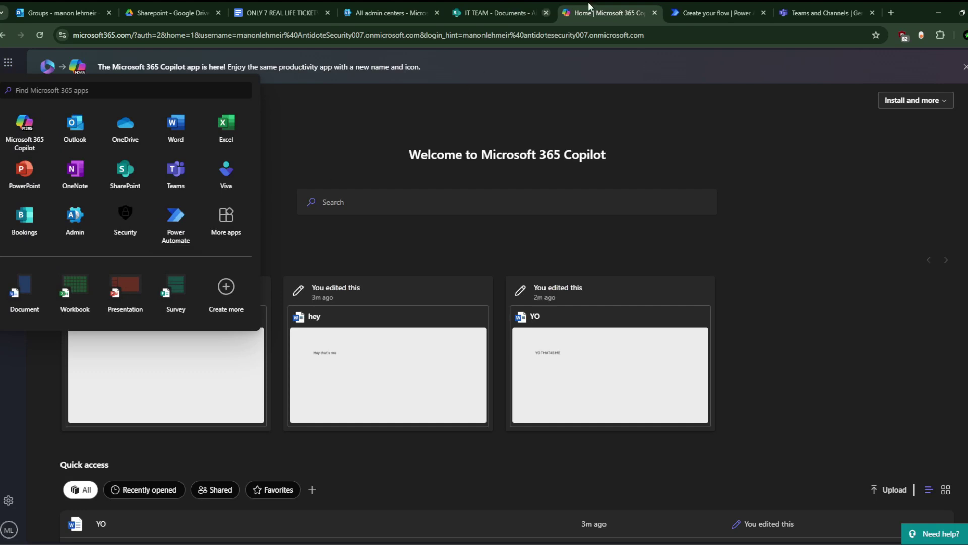
Start a new automated cloud flow from the Power Automate Create page
left_click(705, 12)
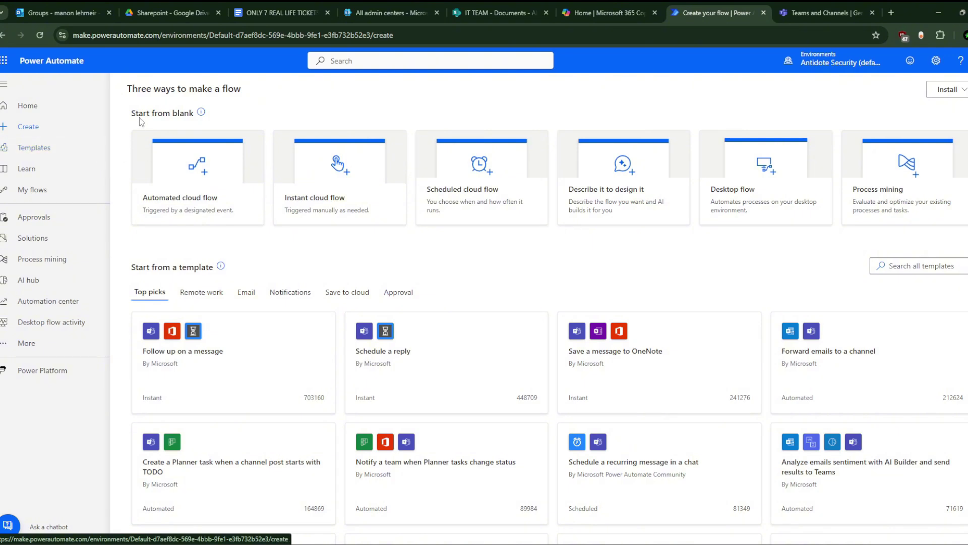
left_click(200, 159)
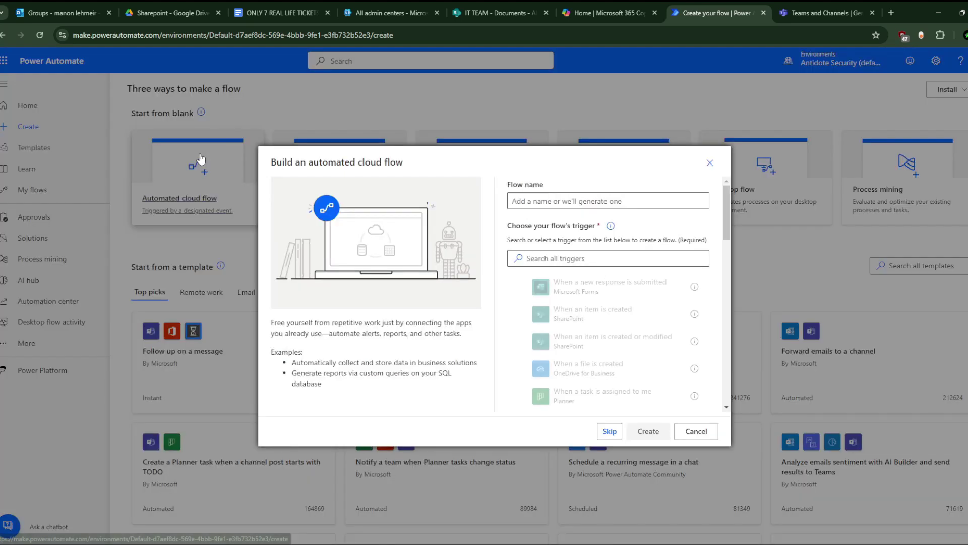
left_click(550, 200)
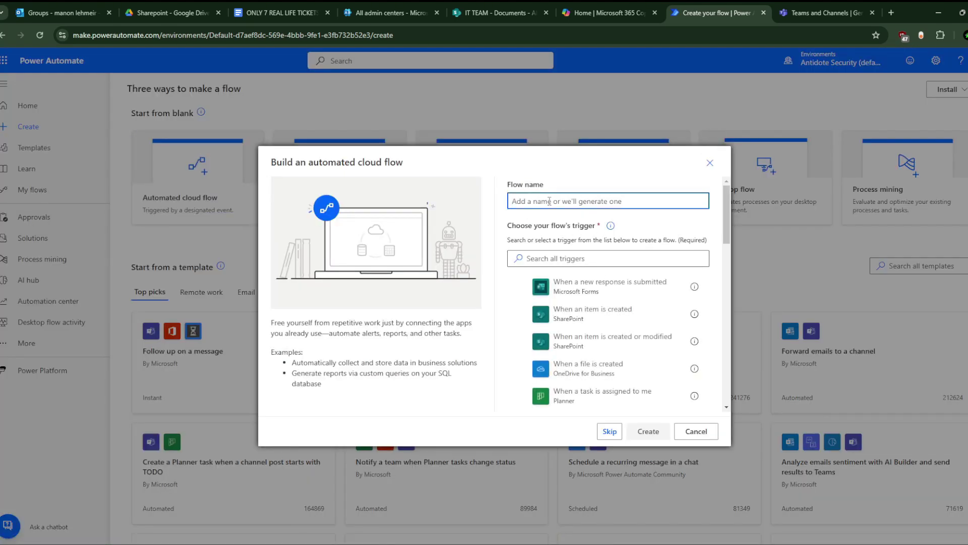
Name the flow 'notify the team in Microsoft Teams / Sharepoint File' using the tickets document's phrase
left_click(283, 11)
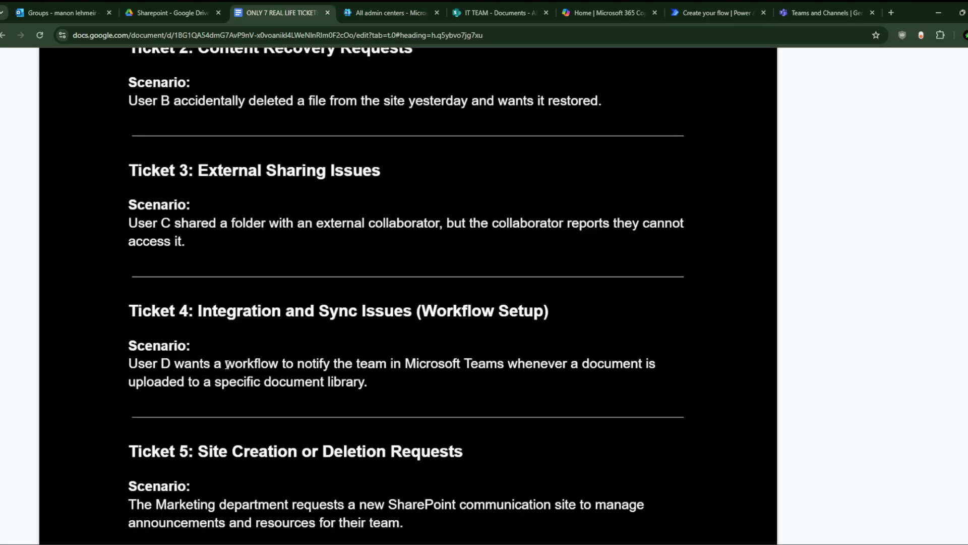
left_click(298, 363)
key("shift+Home")
left_click_drag(298, 363, 505, 358)
key("ctrl+c")
left_click(716, 13)
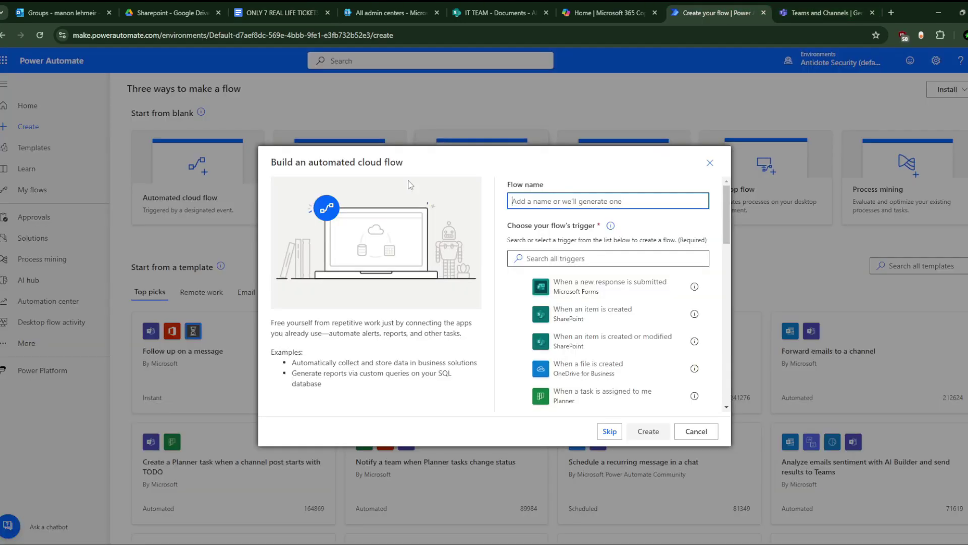
key("ctrl+v")
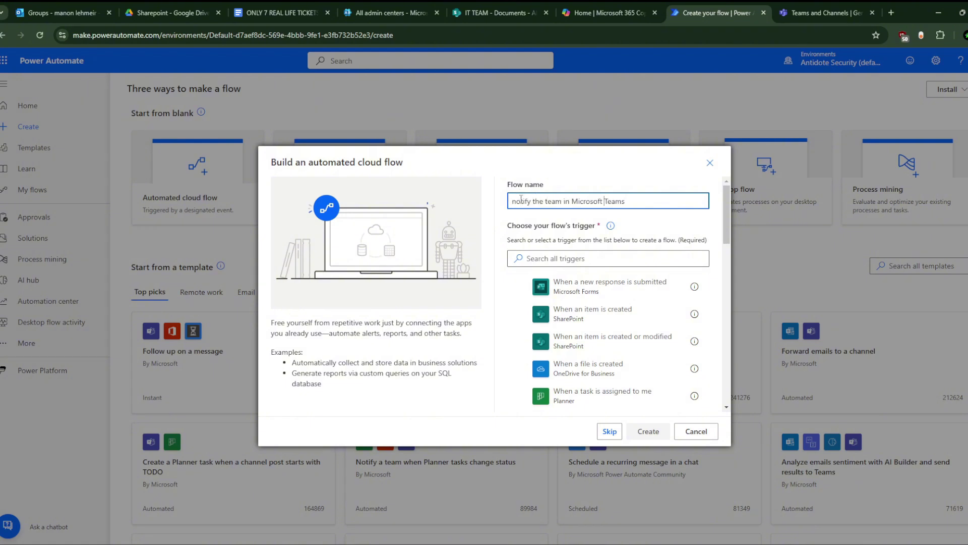
type("/ Sharepoint File")
Search triggers for 'file created' and create the flow with SharePoint 'When a file is created (properties only)'
left_click(582, 261)
type("s")
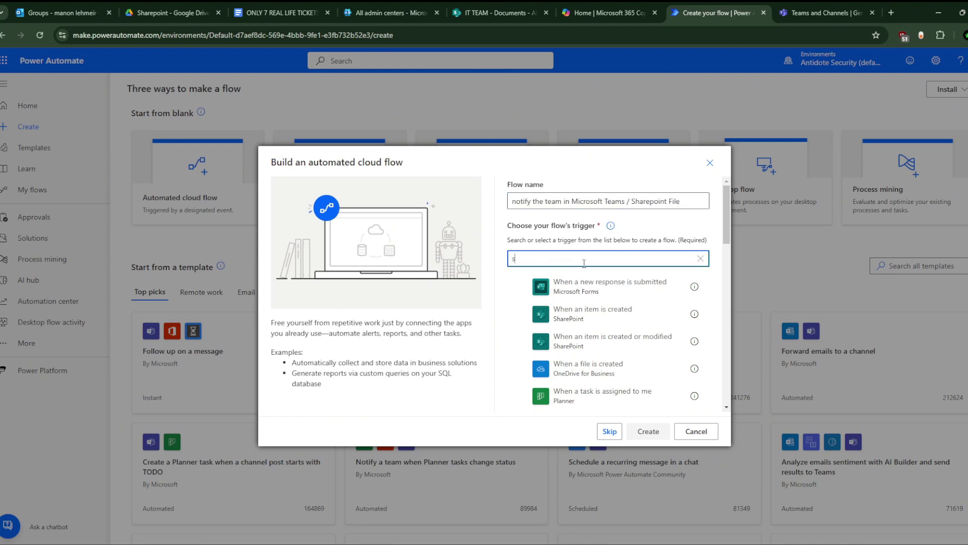
type("harepoint")
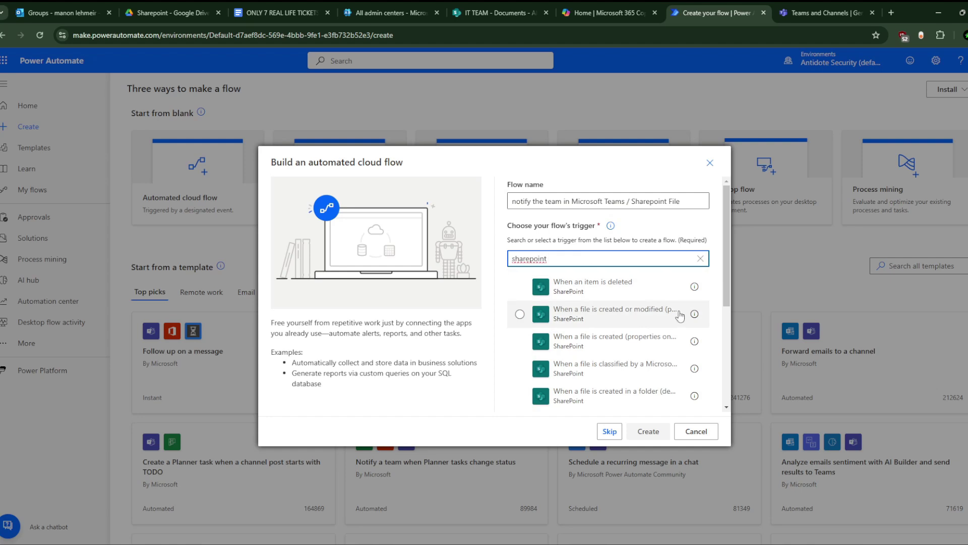
mouse_move(696, 315)
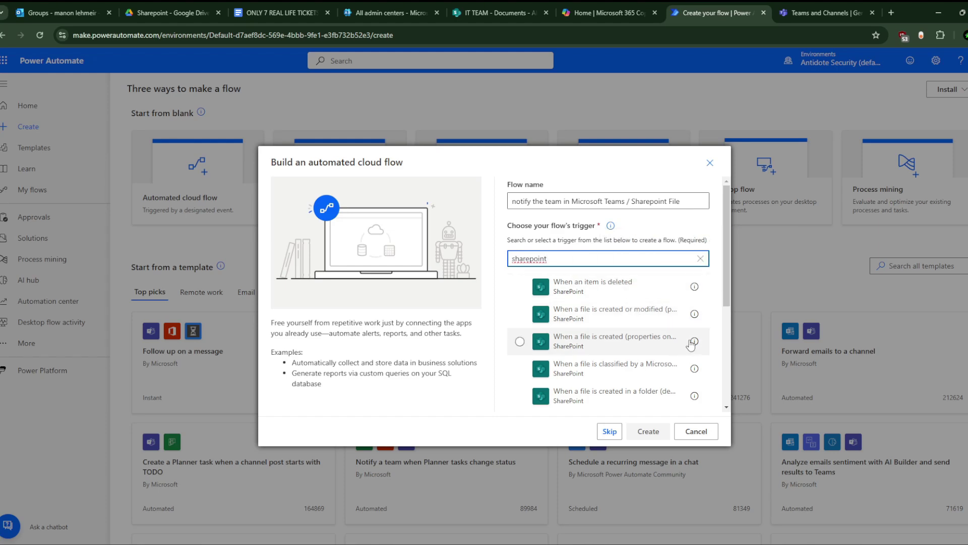
mouse_move(696, 343)
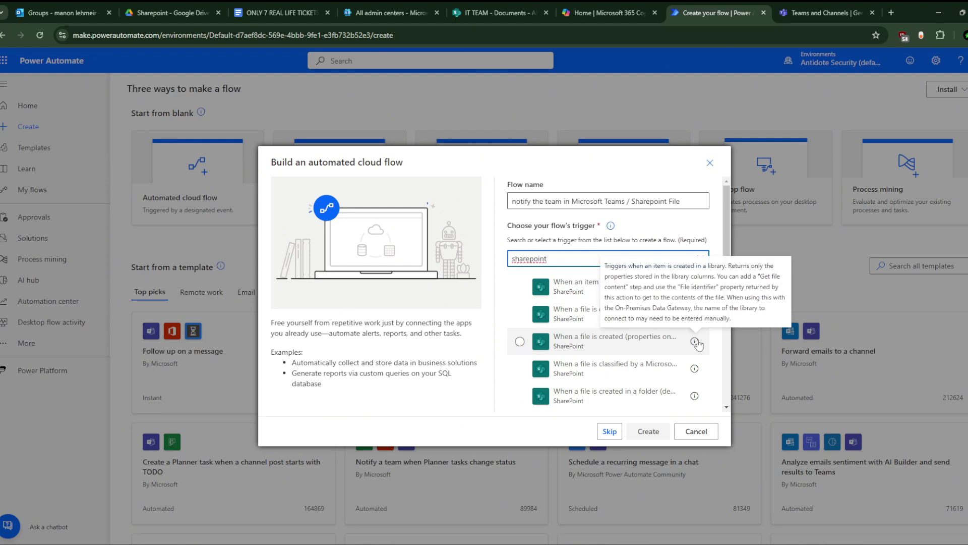
scroll(670, 343, "down", 1)
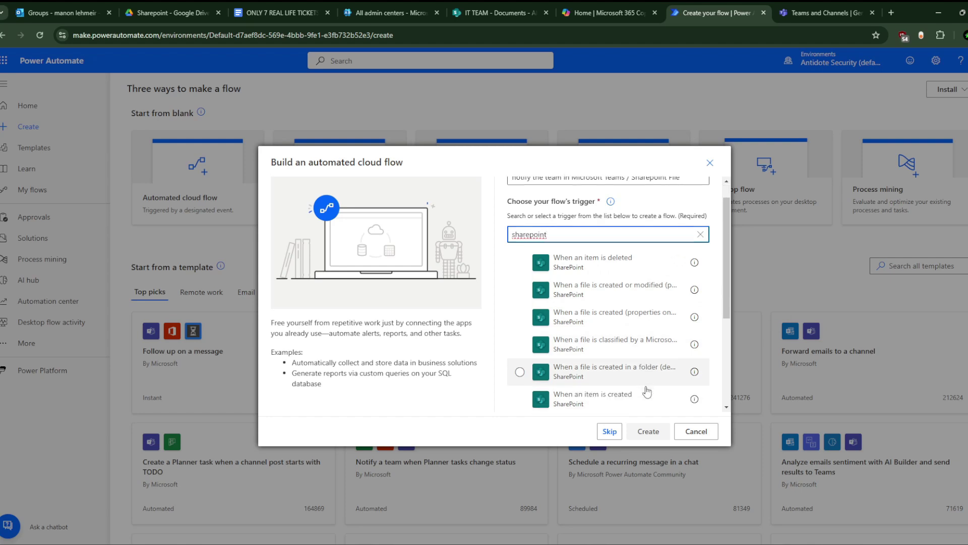
left_click_drag(567, 231, 460, 235)
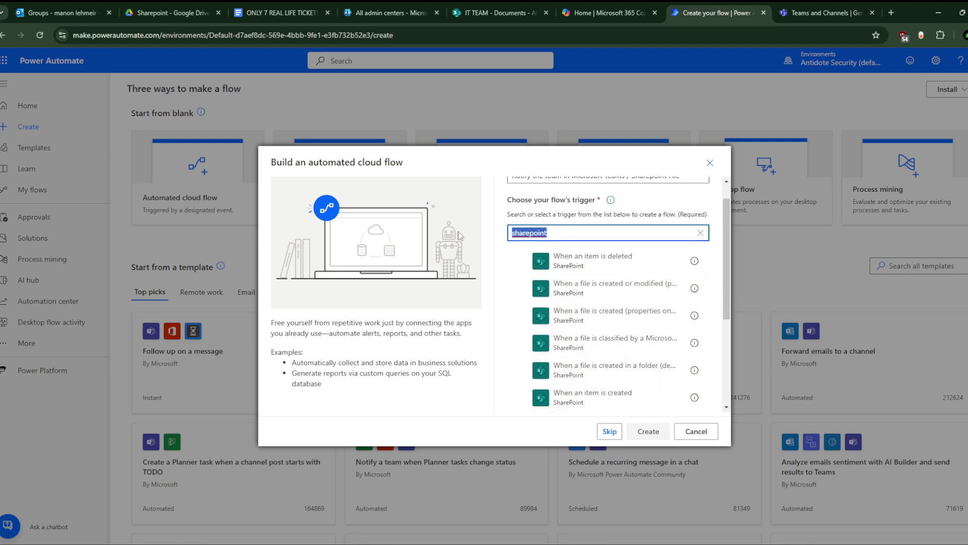
type("file created")
scroll(580, 332, "down", 1)
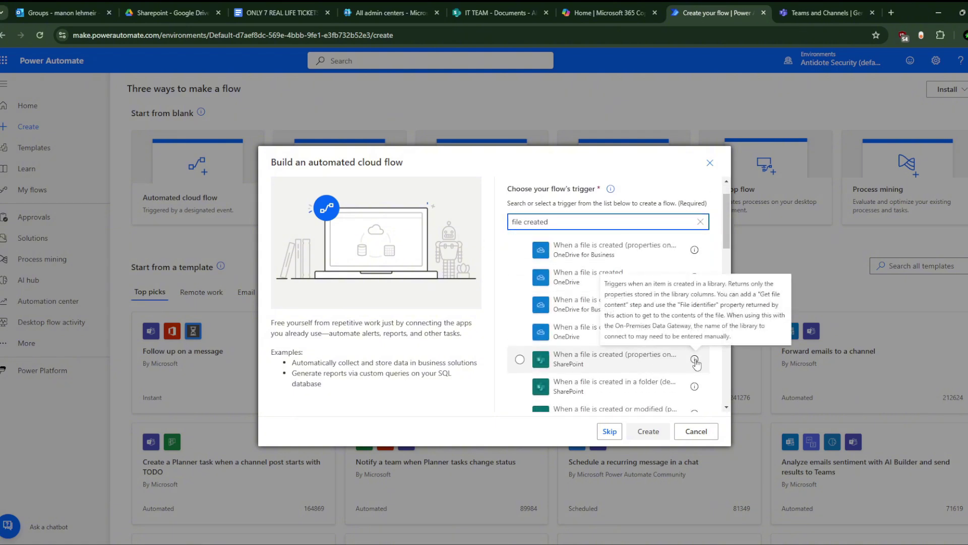
left_click(628, 359)
left_click(649, 432)
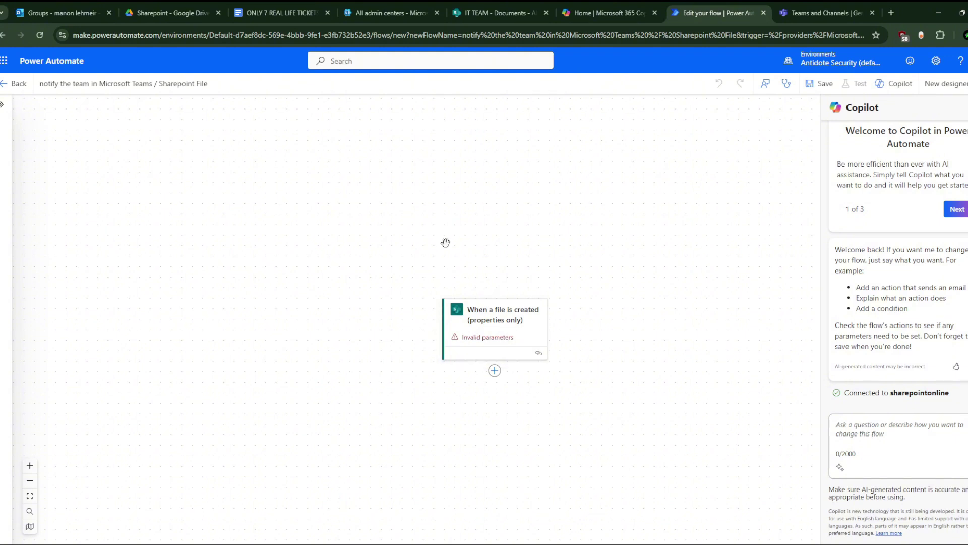
Set the trigger's SharePoint site address to IT TEAM
left_click(476, 324)
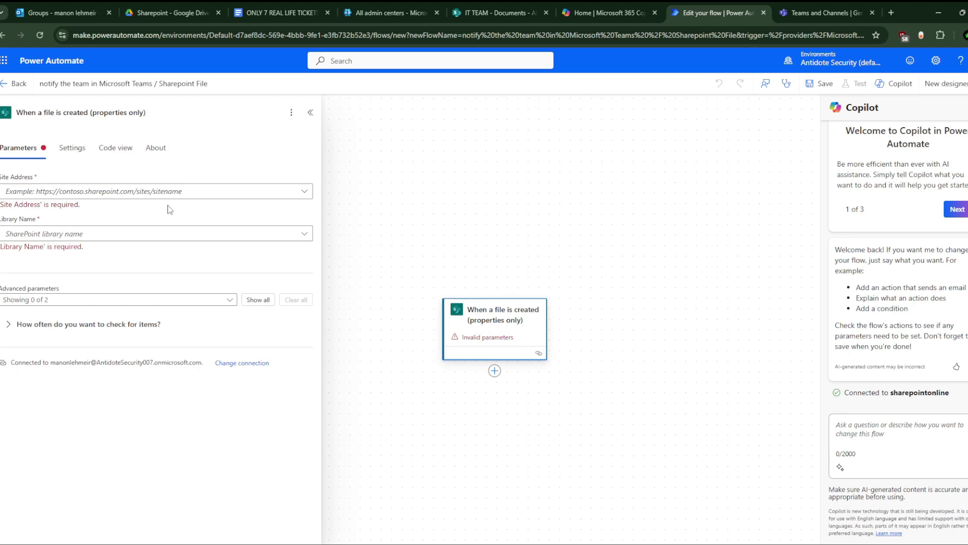
left_click(181, 192)
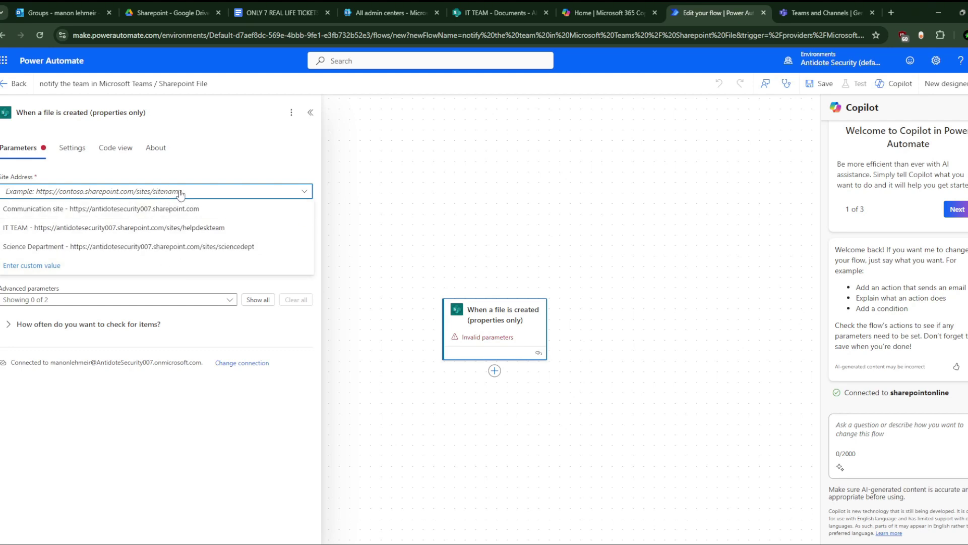
left_click(204, 166)
left_click(127, 237)
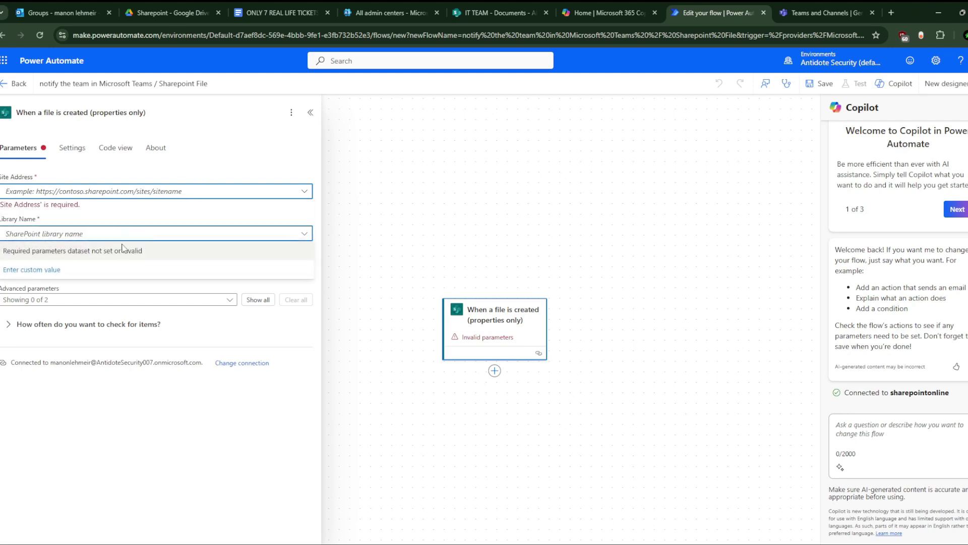
left_click(200, 195)
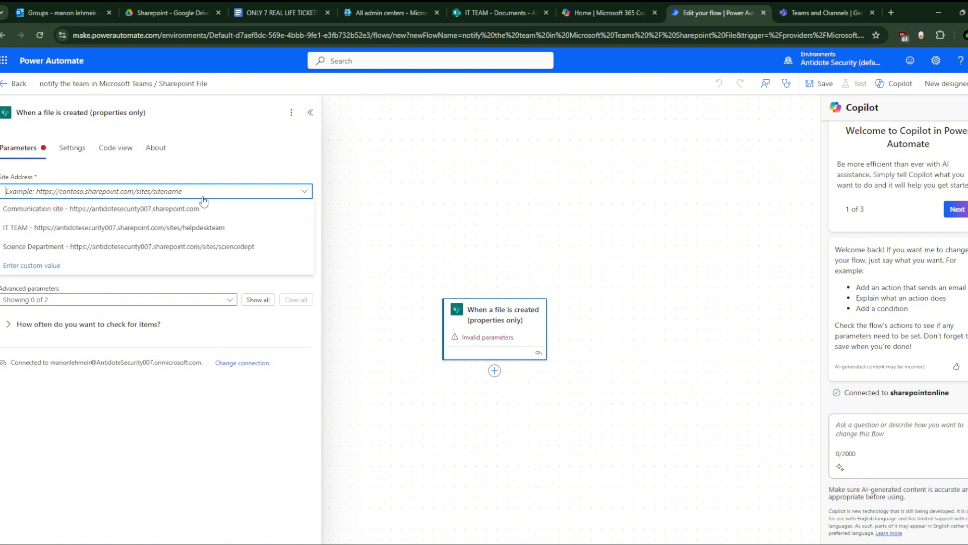
left_click(209, 231)
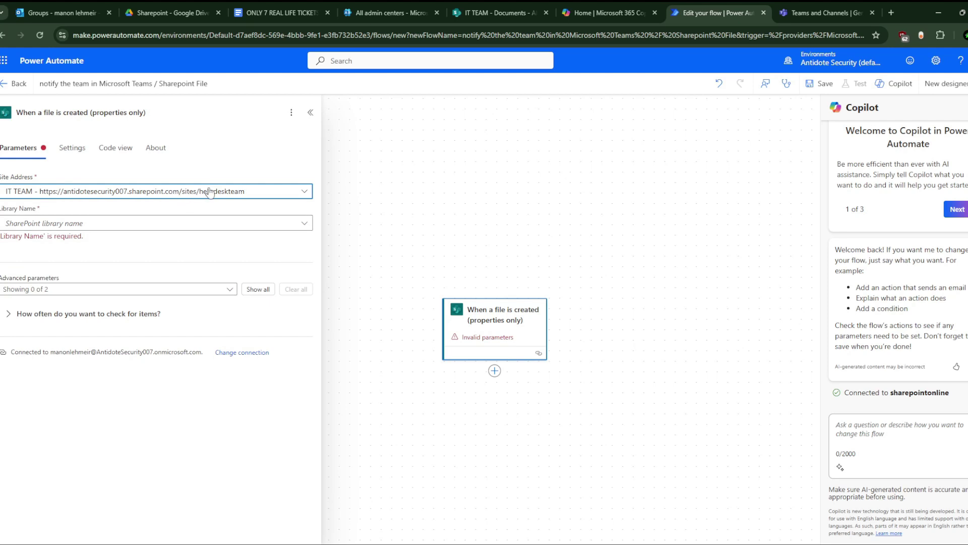
left_click(496, 13)
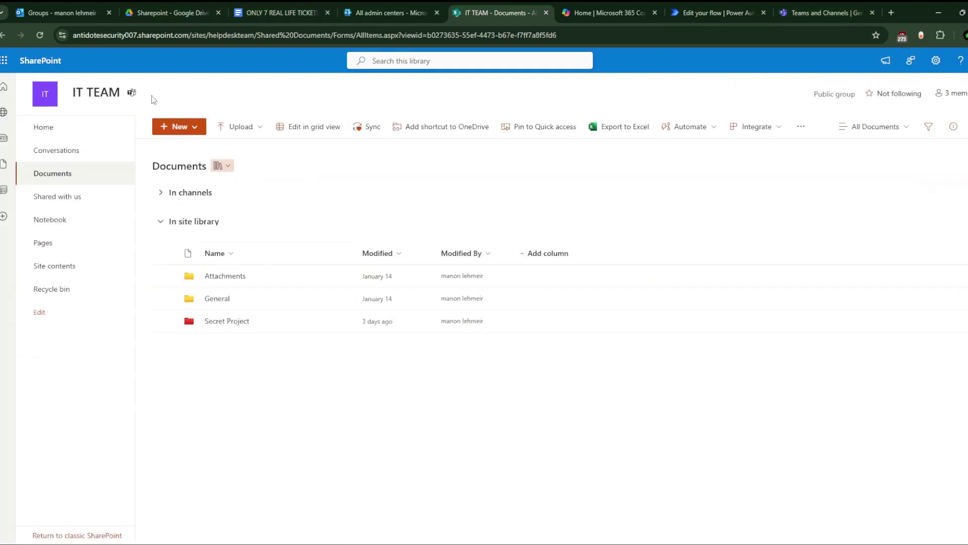
left_click(852, 1)
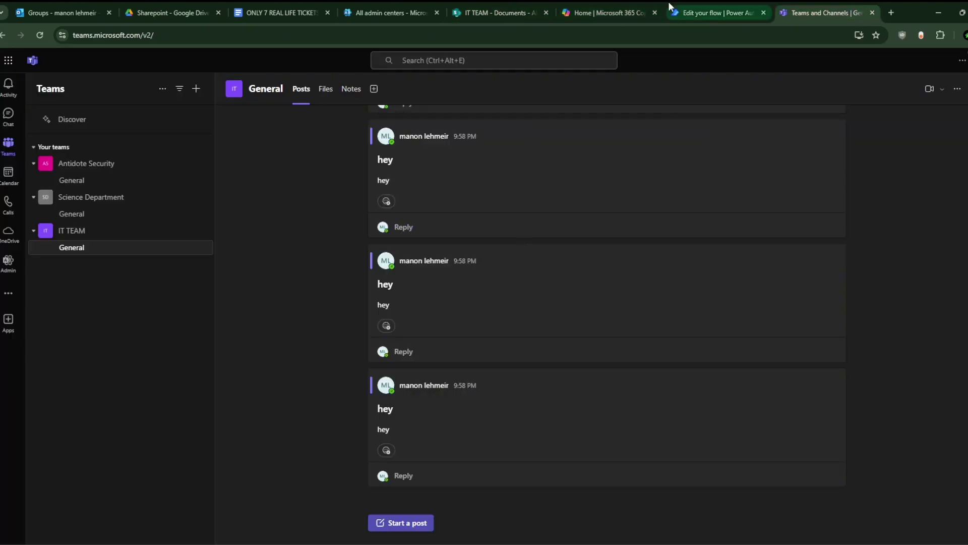
left_click(704, 1)
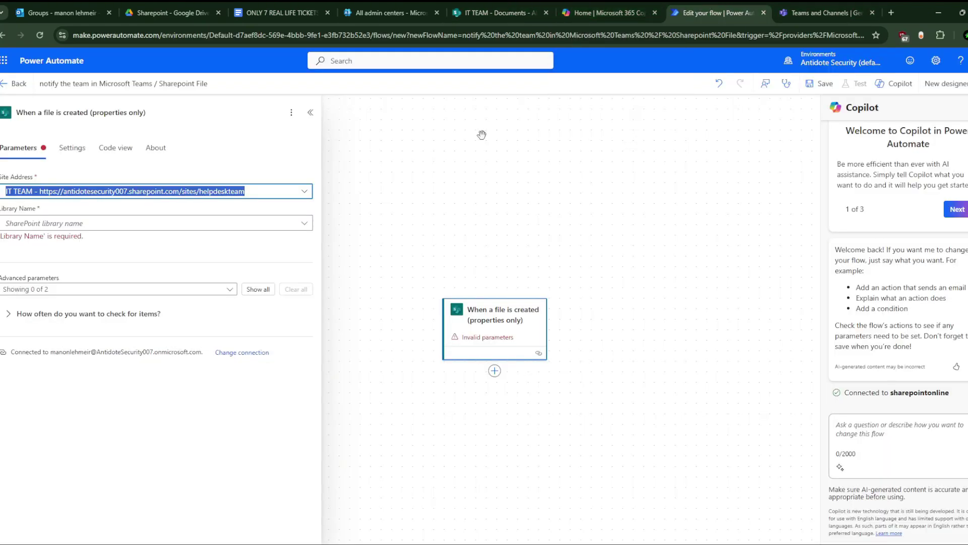
Set the trigger's library to Documents and start adding an action after it
left_click(129, 225)
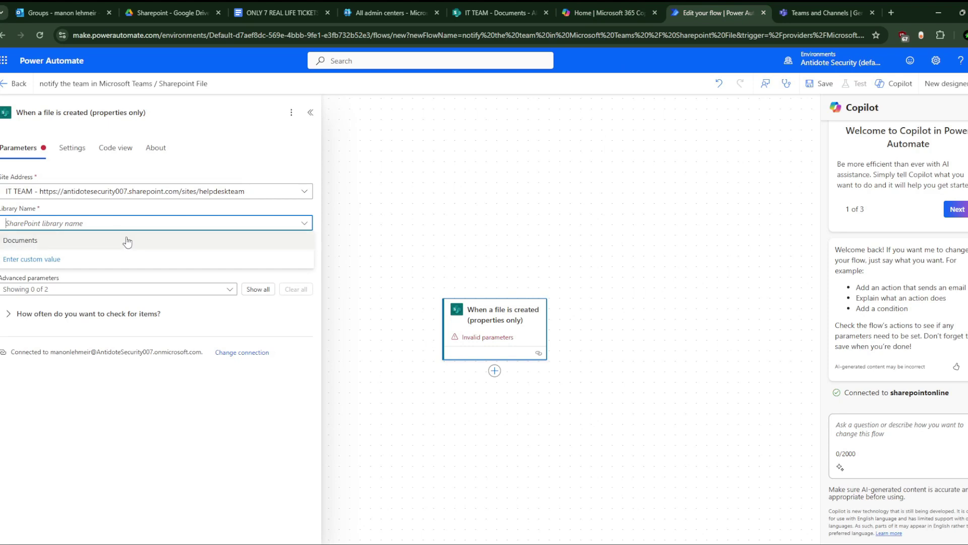
left_click(127, 241)
left_click(501, 6)
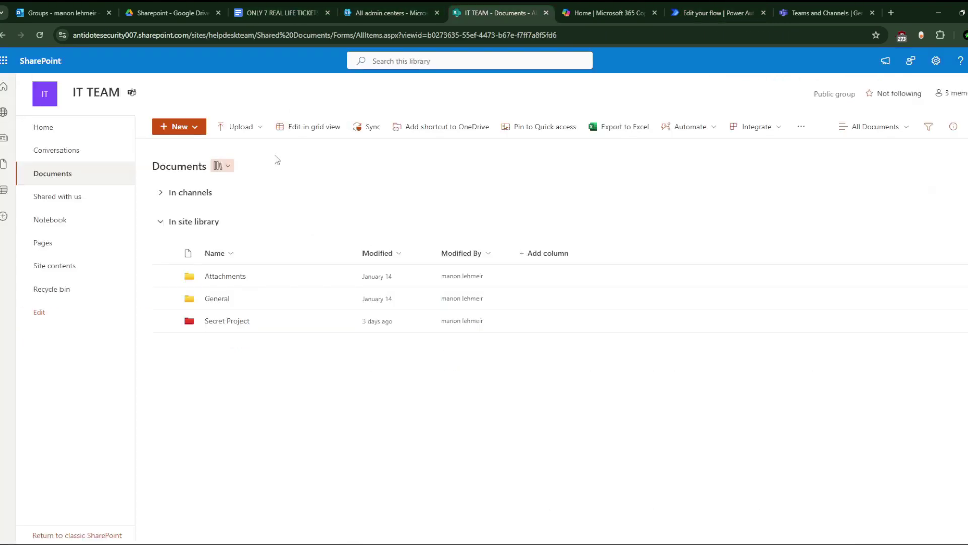
left_click(822, 13)
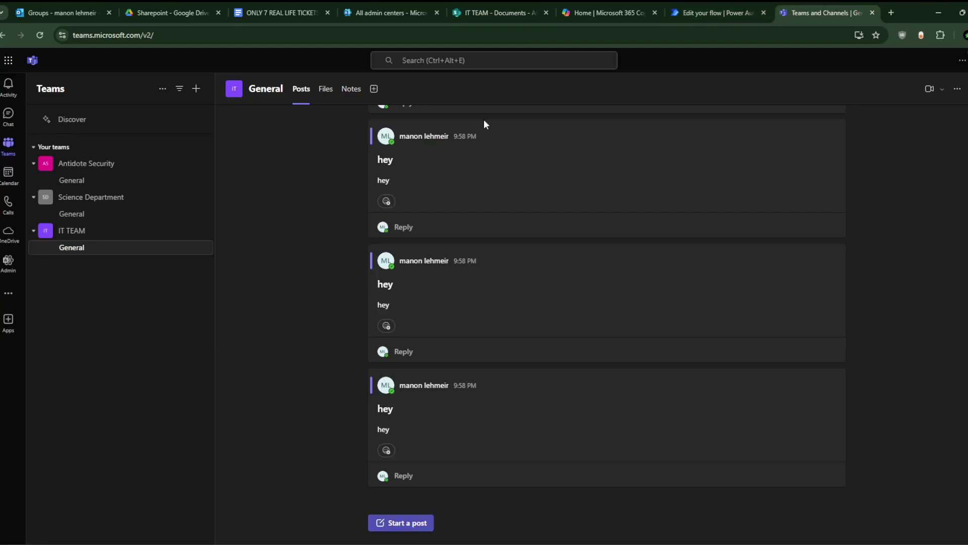
left_click(717, 7)
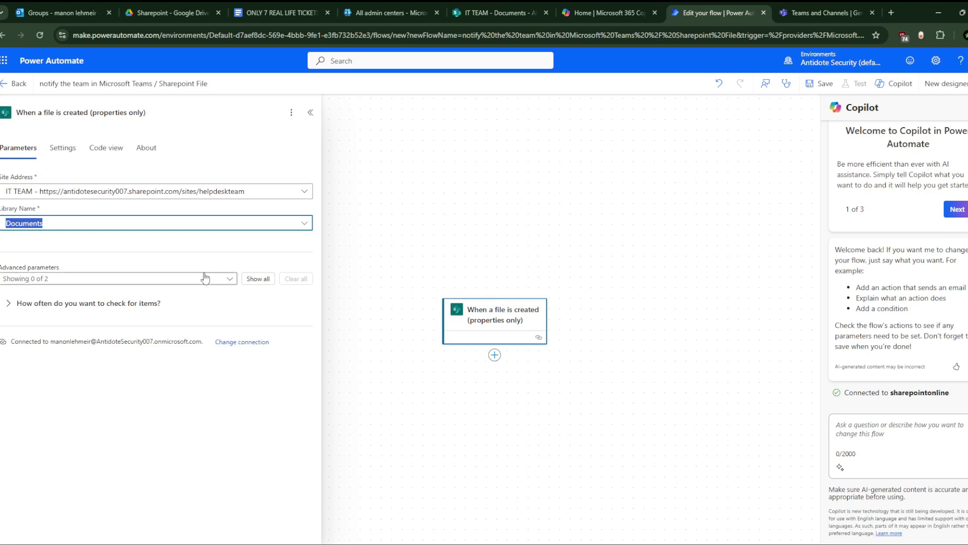
left_click(101, 245)
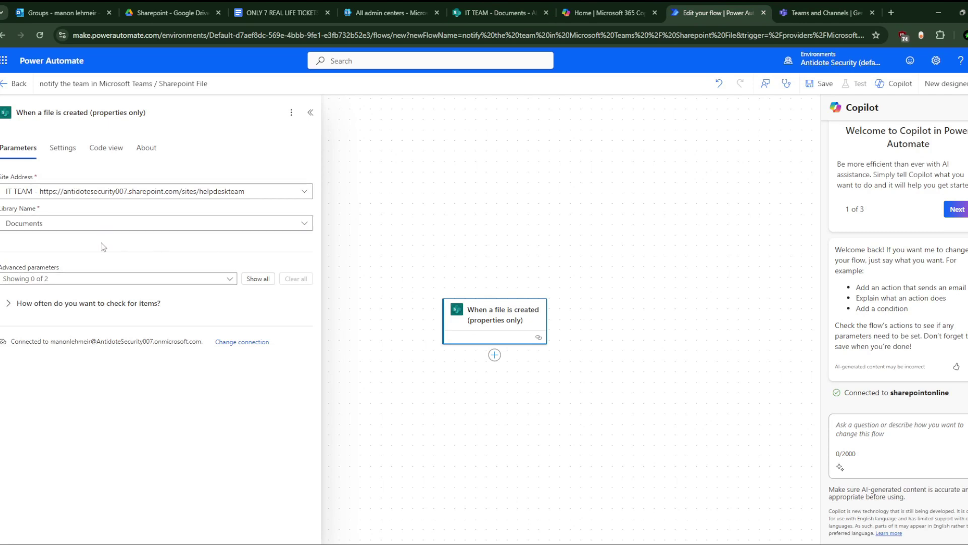
left_click(494, 355)
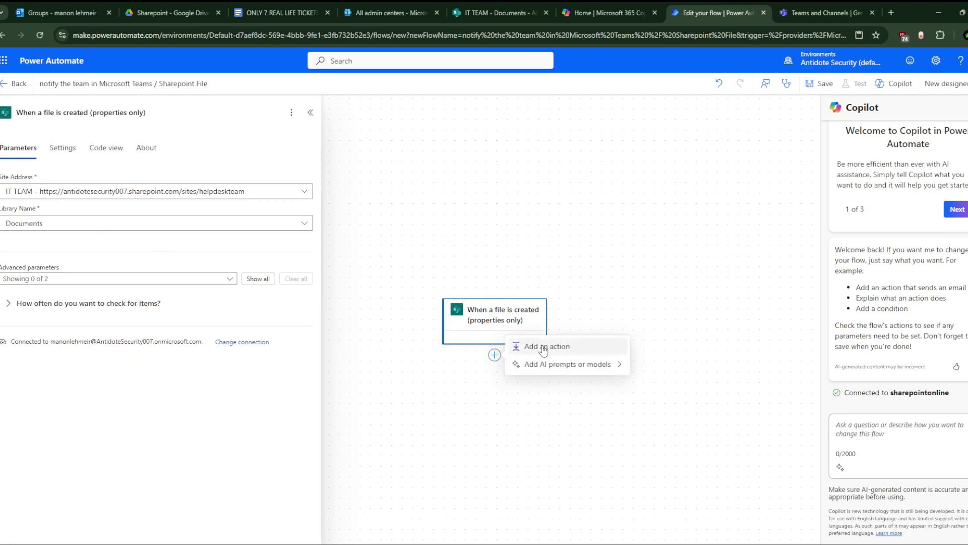
left_click(543, 347)
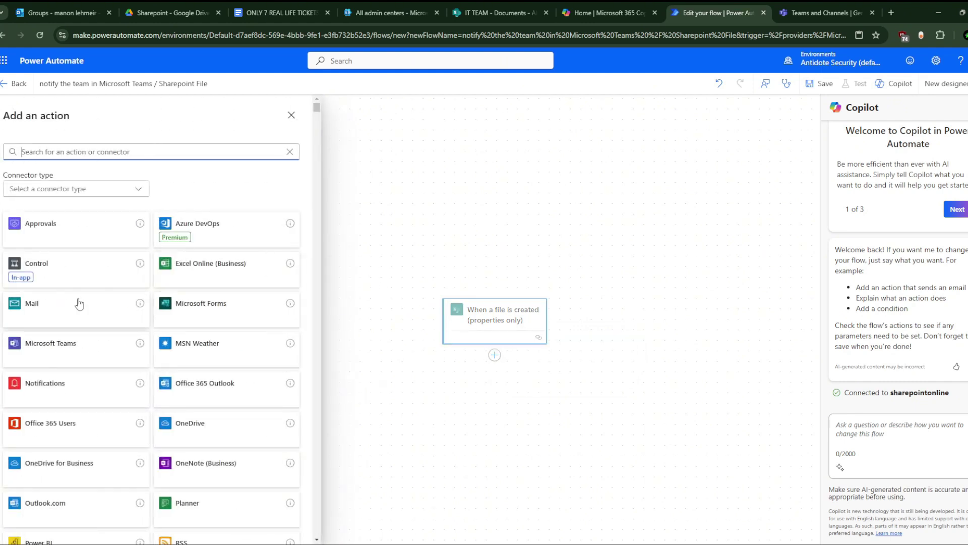
Search the actions for 'teams', then refine the query down to 'message'
type("teams")
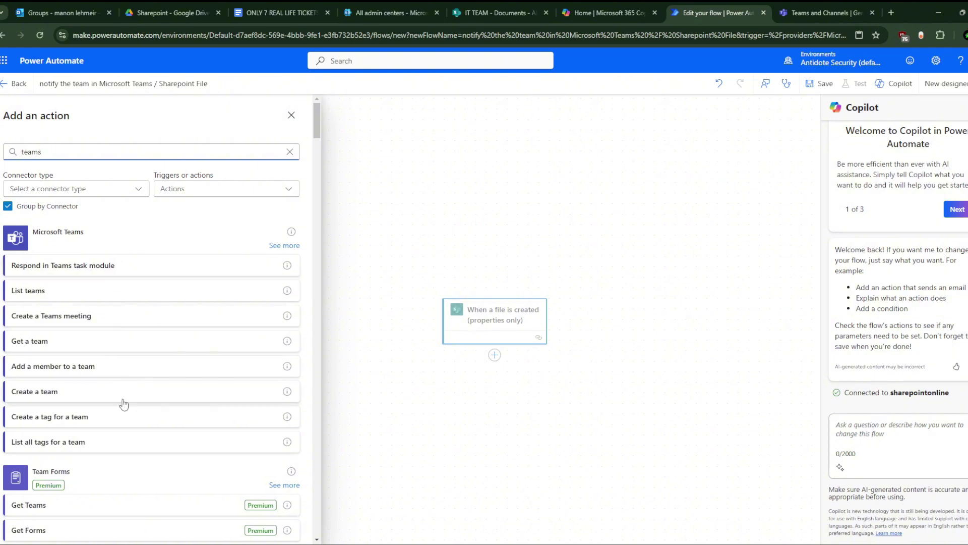
double_click(126, 152)
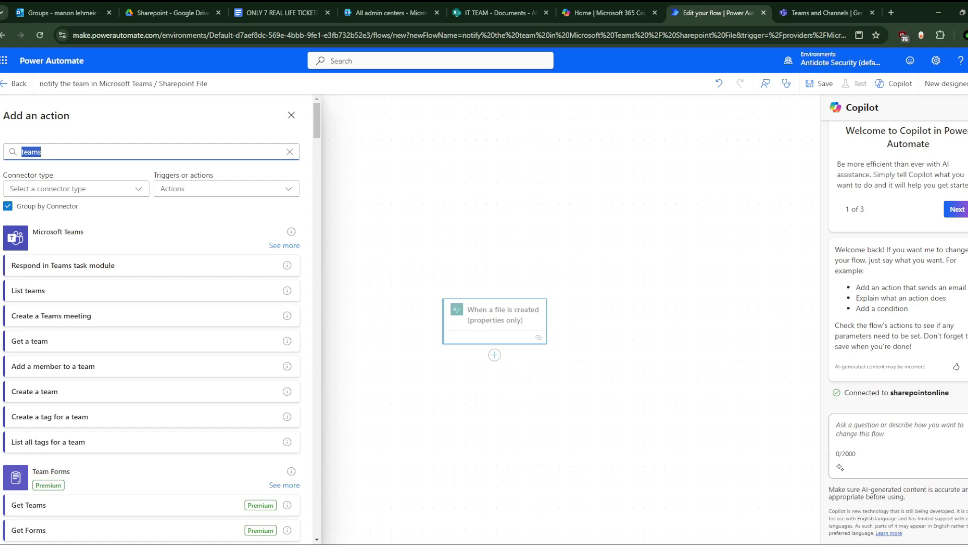
type("send a messa")
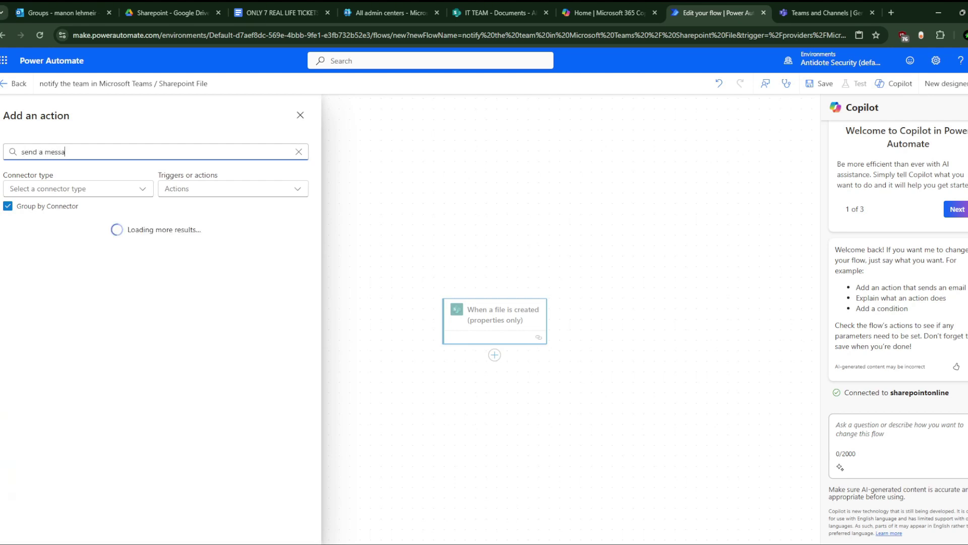
type("ge")
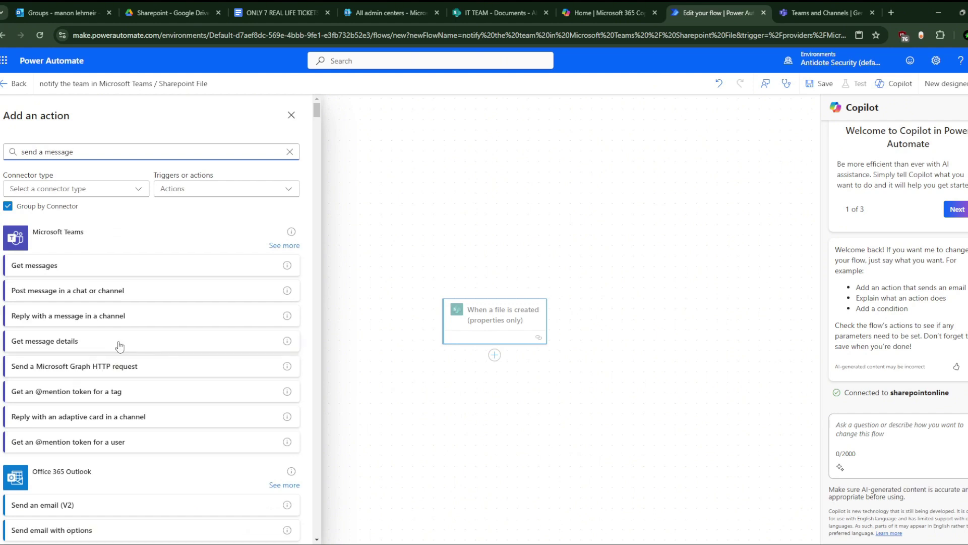
scroll(106, 419, "down", 1)
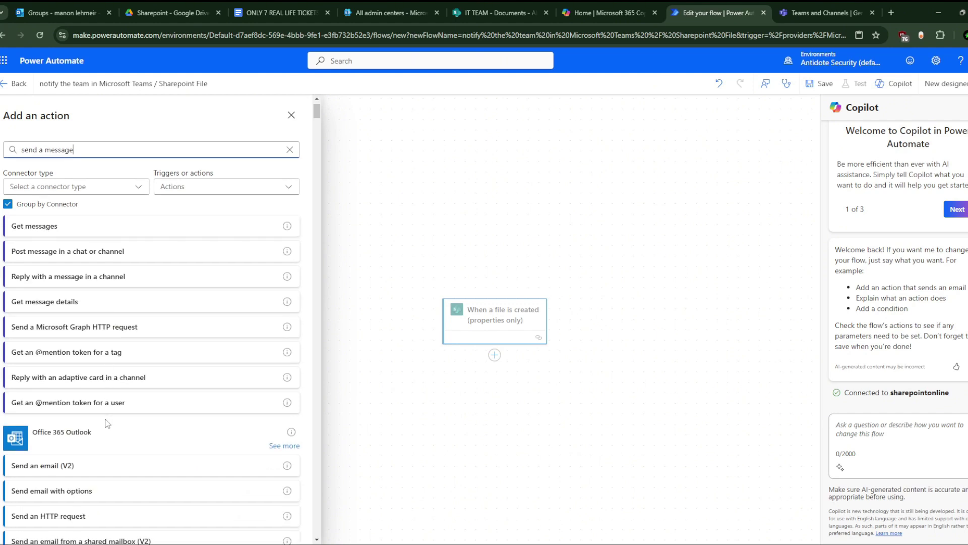
scroll(104, 424, "up", 1)
left_click_drag(45, 152, 20, 152)
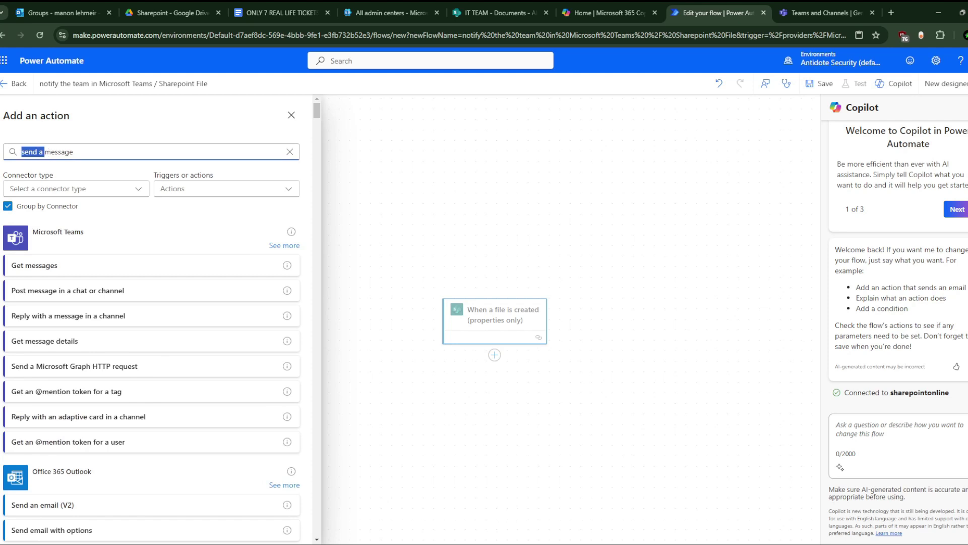
key("BackSpace")
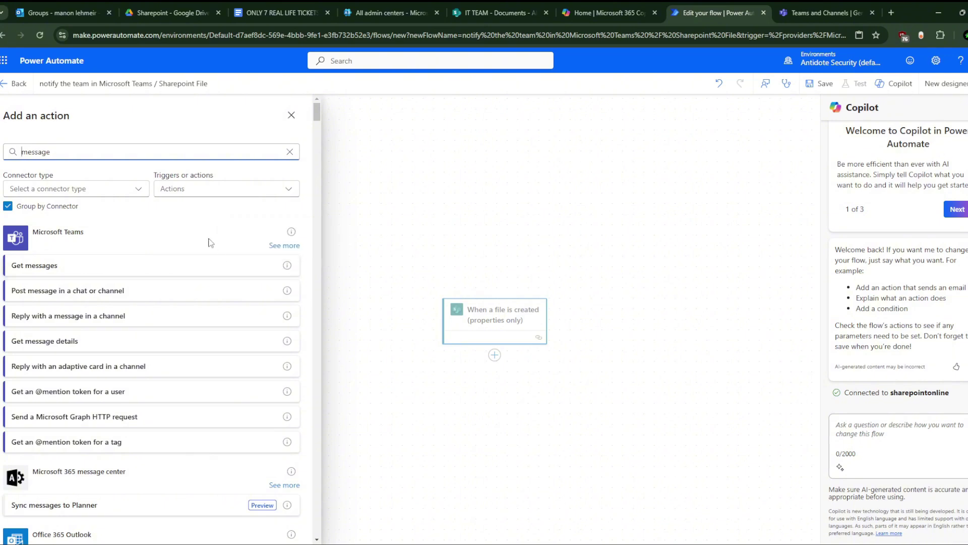
Add the 'Post message in a chat or channel' action, posting in a Channel
left_click(162, 291)
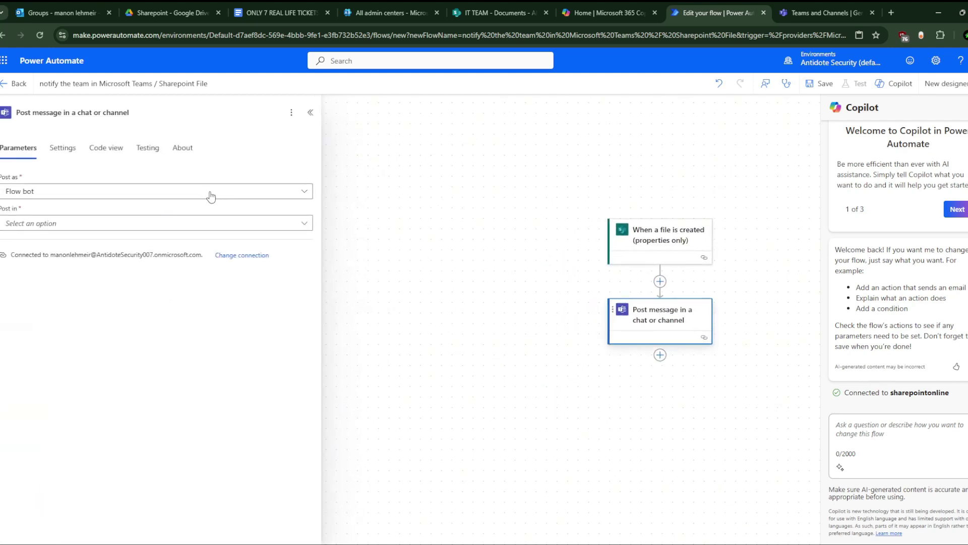
left_click(189, 222)
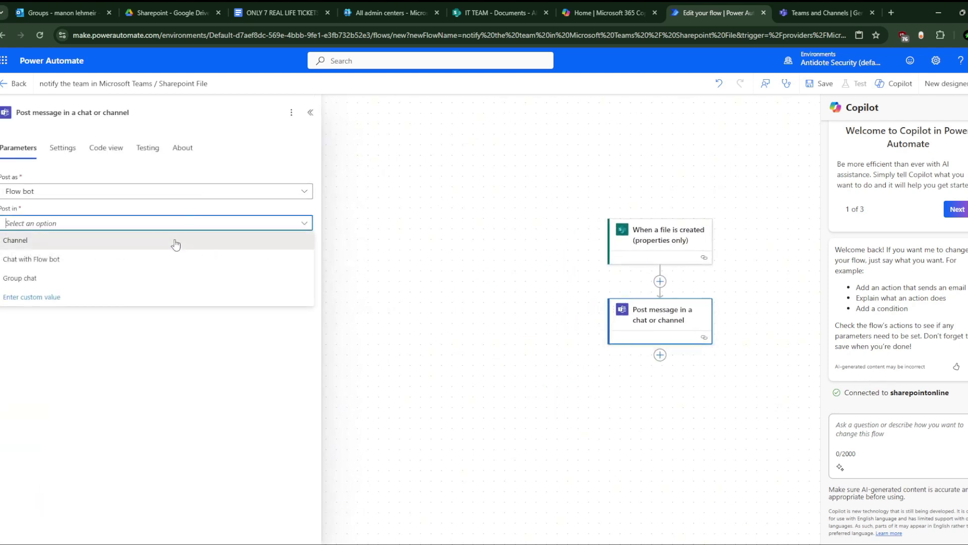
left_click(174, 239)
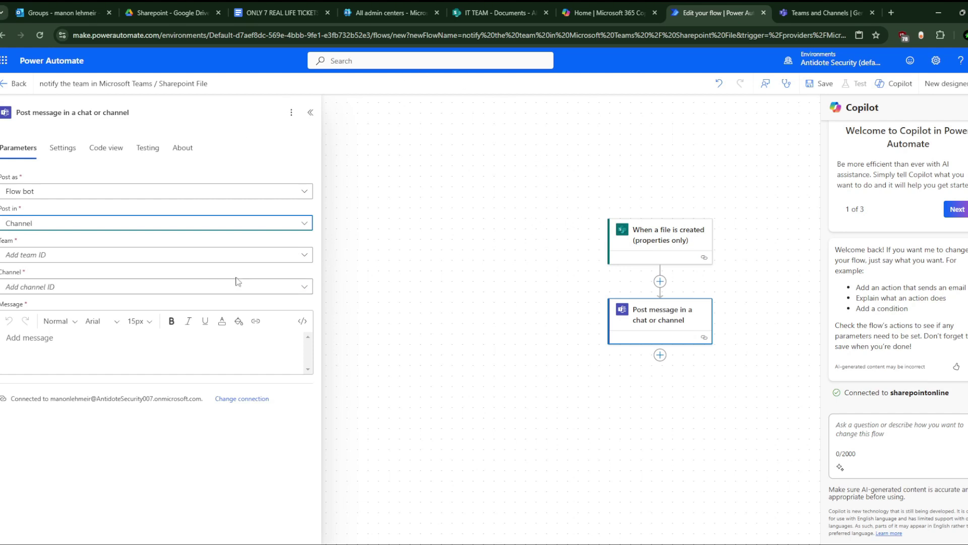
Set the post's team to IT TEAM and channel to General
left_click(245, 261)
left_click(179, 291)
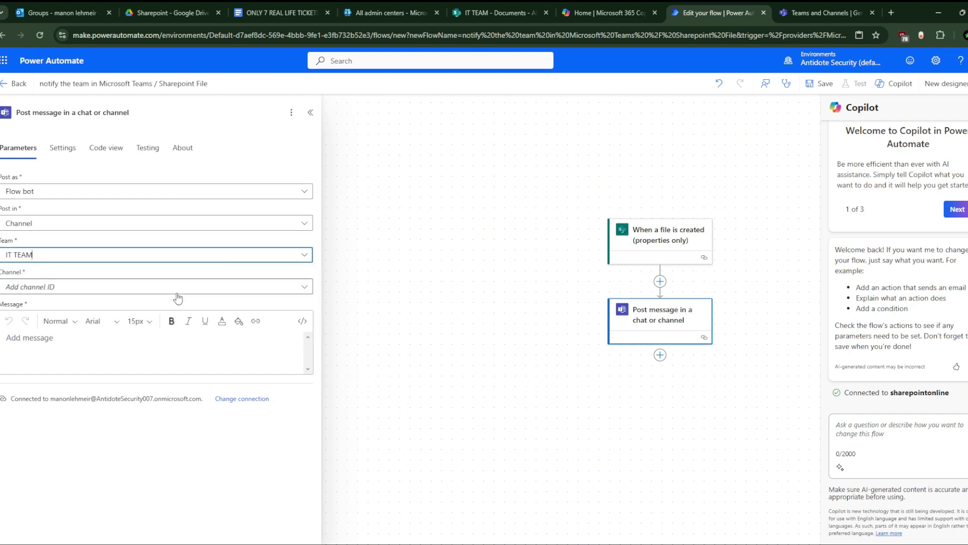
left_click(189, 286)
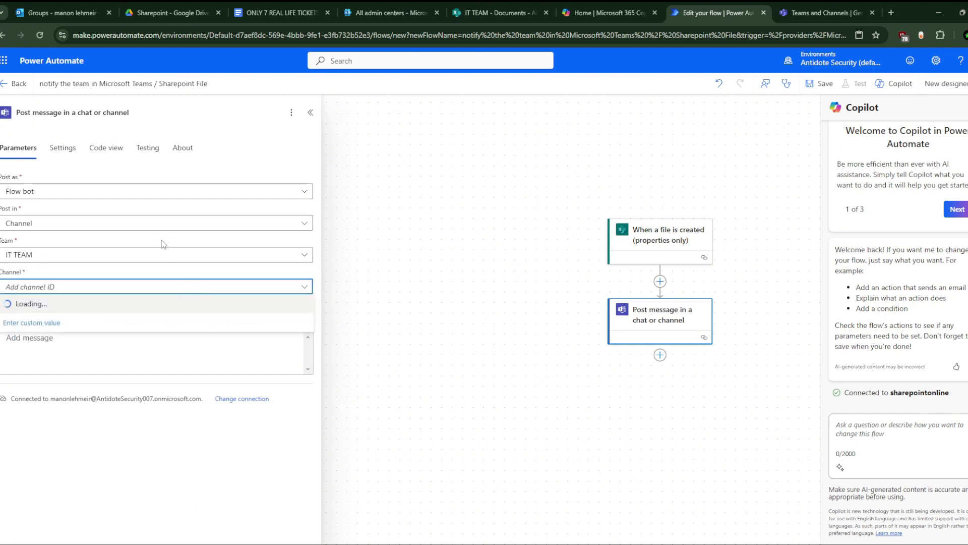
left_click(825, 9)
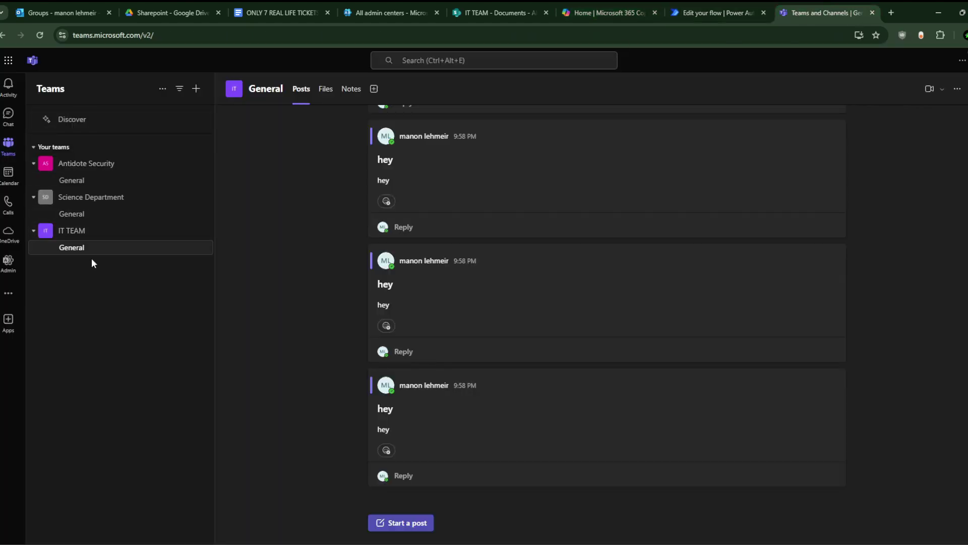
left_click(716, 12)
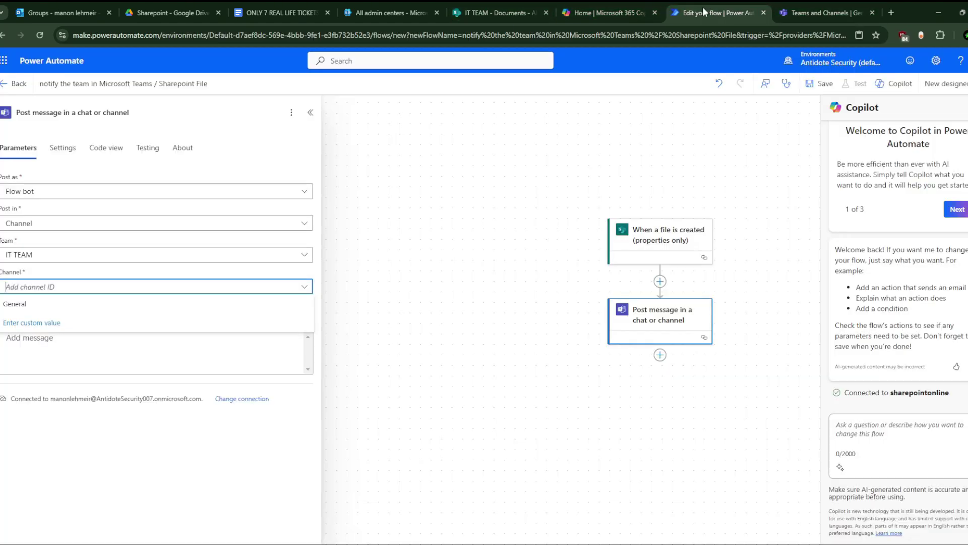
left_click(105, 304)
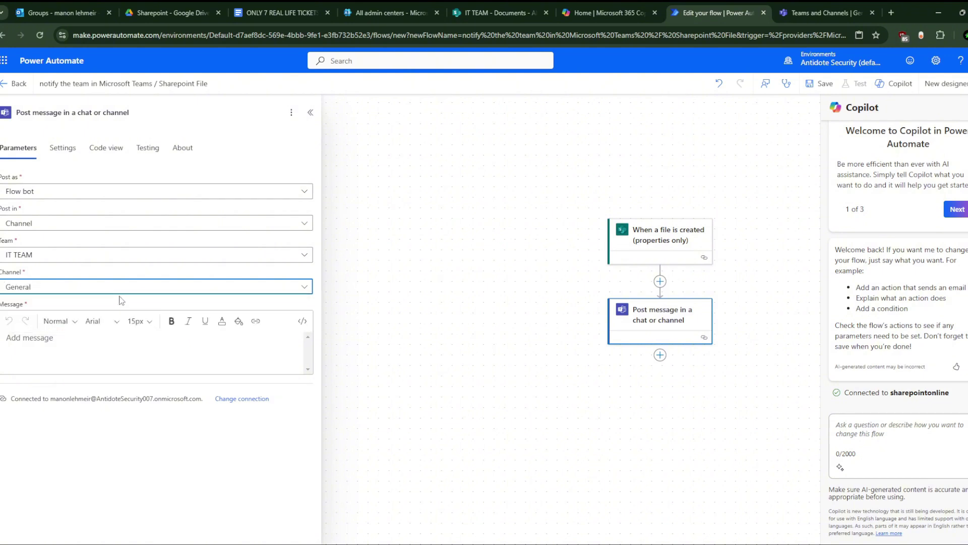
Enter the message 'HEY SOMEONE JUST CREATE A FILE ! ;) U should check this out'
left_click(115, 351)
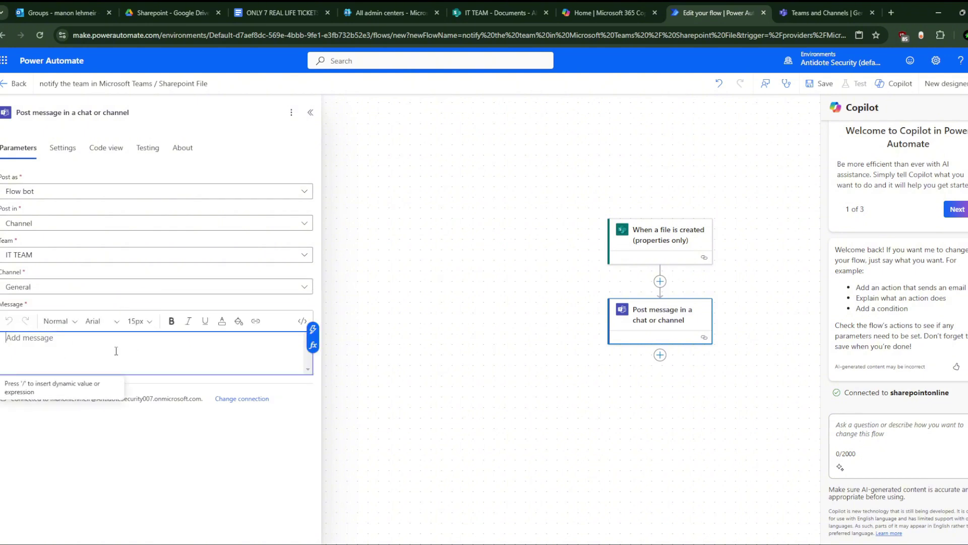
type("HEY ")
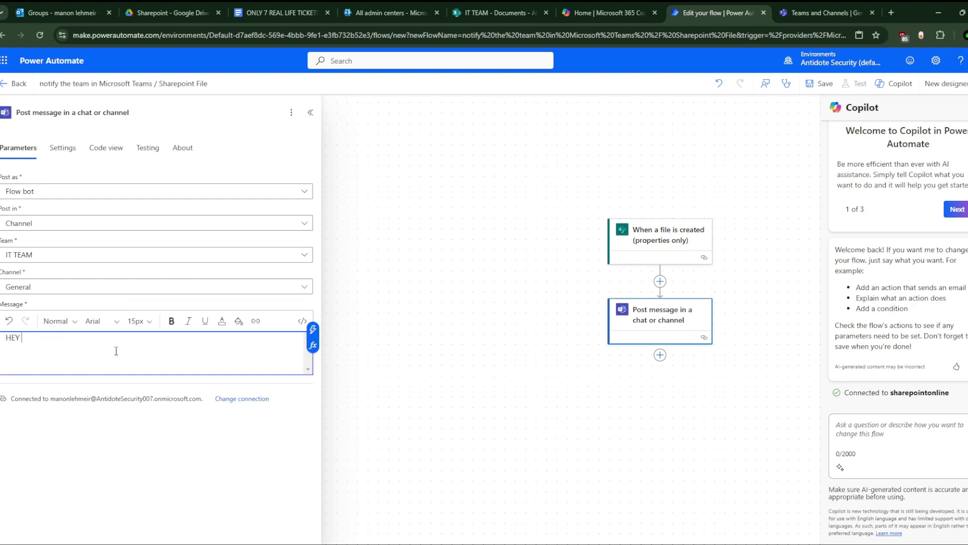
type("SOMEONE JUST CREATE A FILE ! ;) U should che")
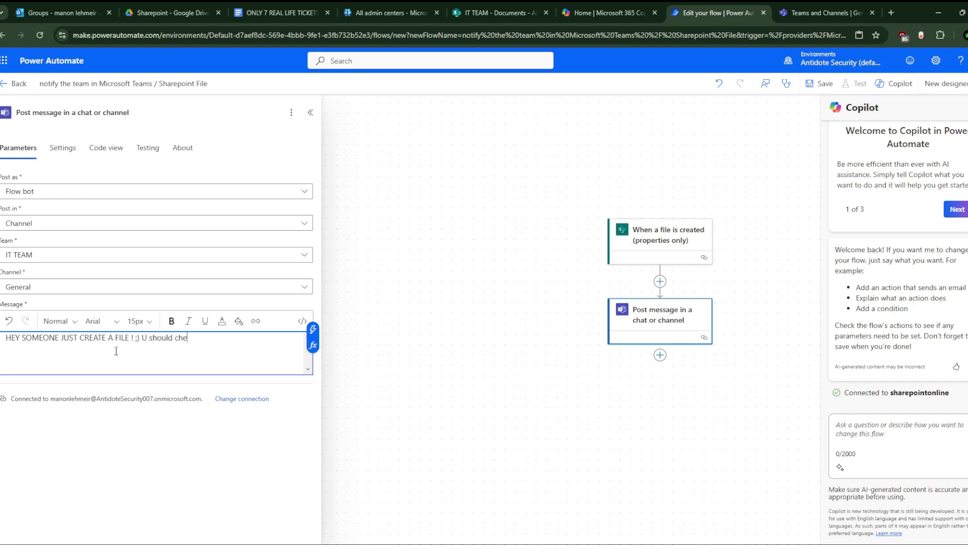
type("ck this out !")
Save the flow
left_click(452, 265)
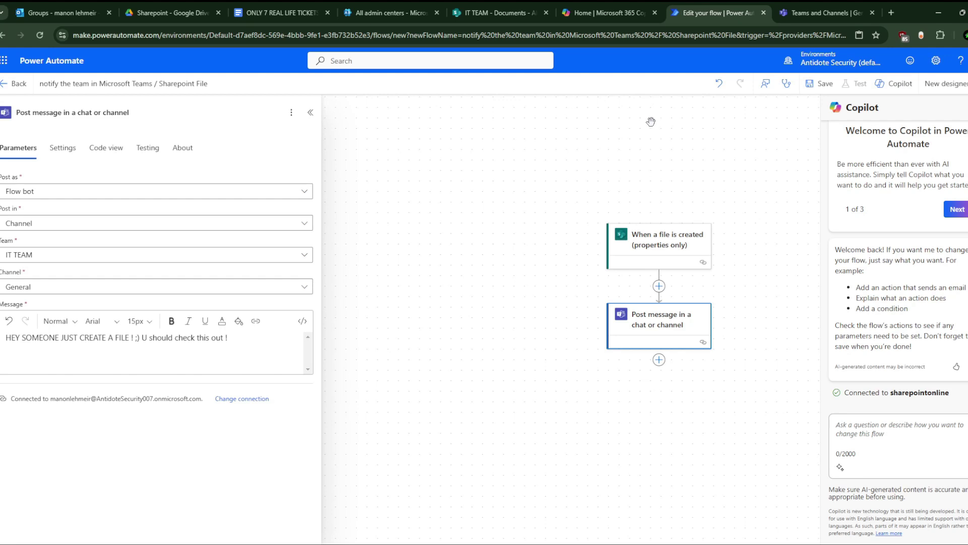
left_click(664, 323)
left_click(822, 84)
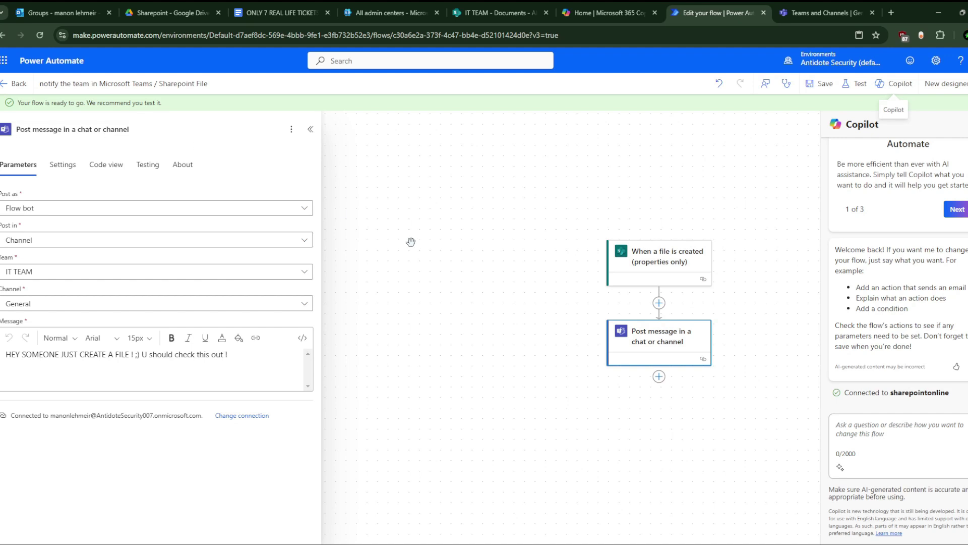
Go back from the editor to the flow's details page showing status On
left_click(3, 87)
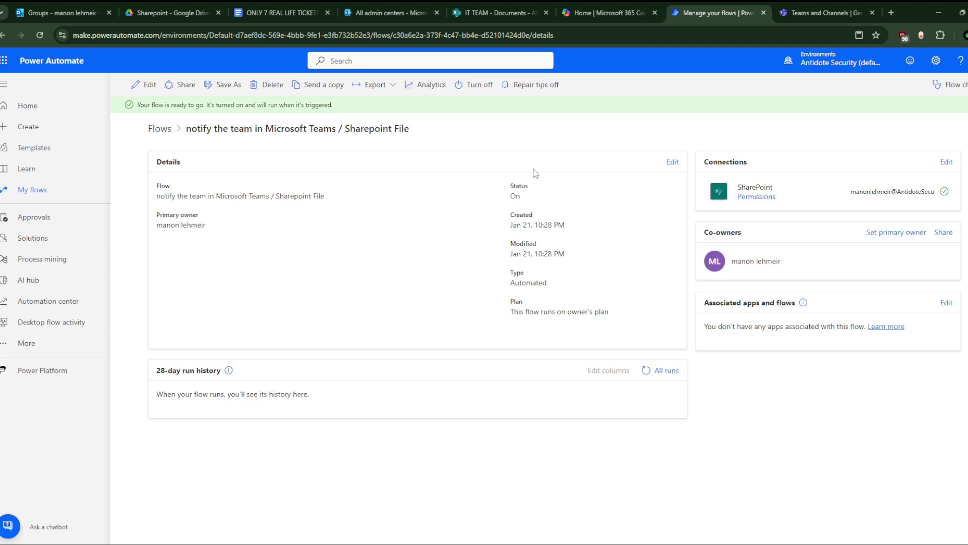
Reload the IT TEAM Documents library, checking the Teams channel and flow run history between reloads
left_click(483, 7)
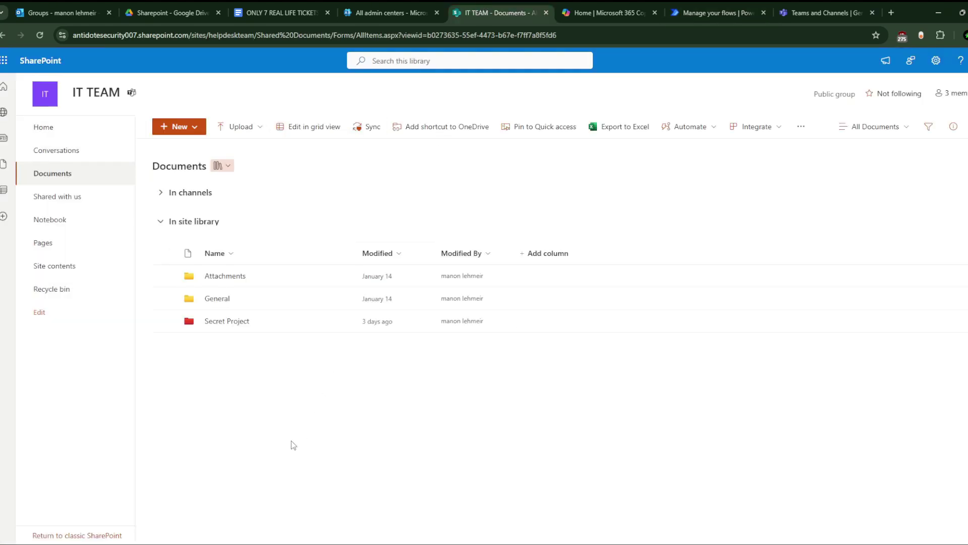
key("F5")
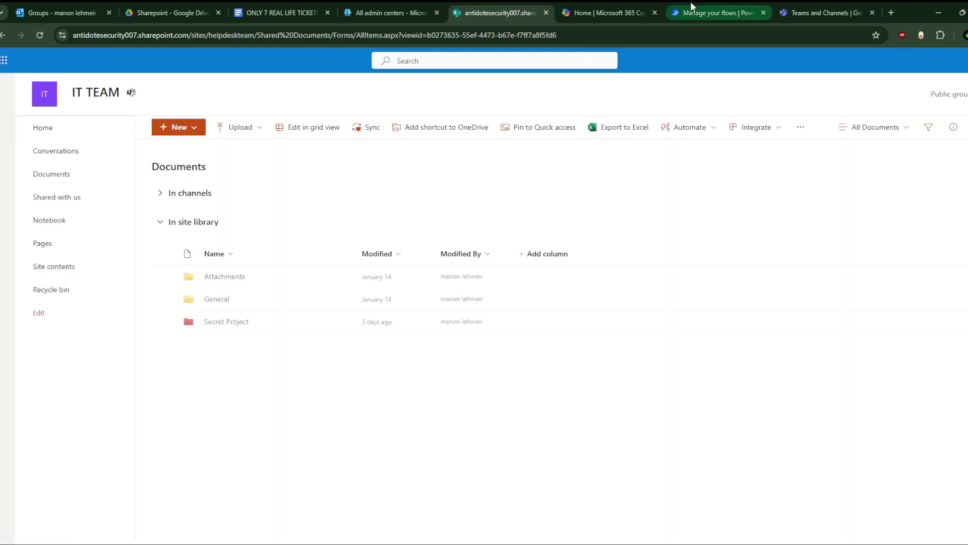
left_click(799, 4)
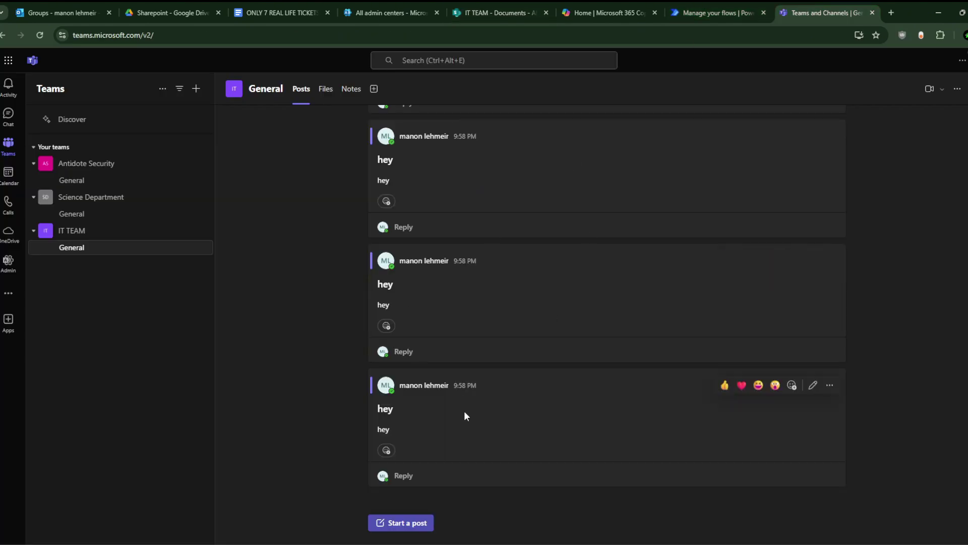
left_click(511, 2)
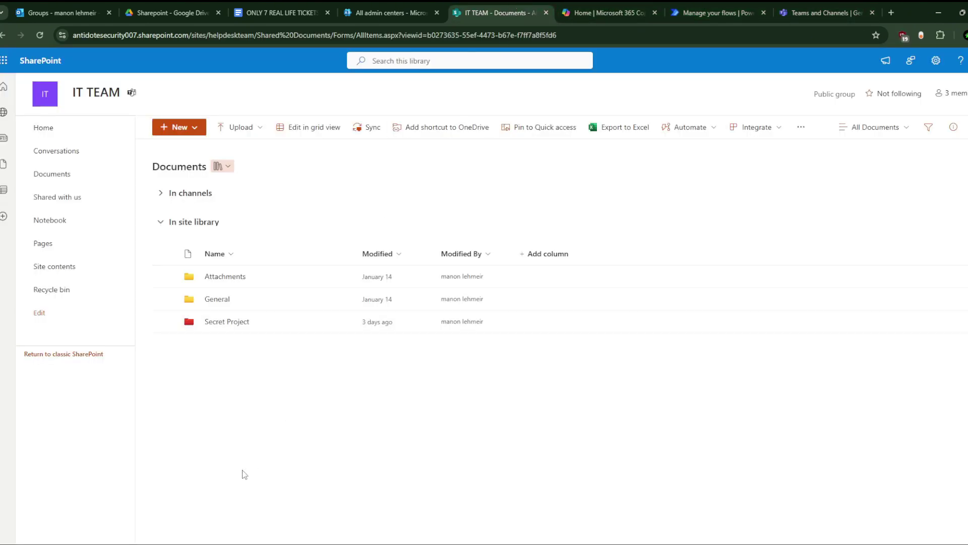
key("F5")
left_click(721, 10)
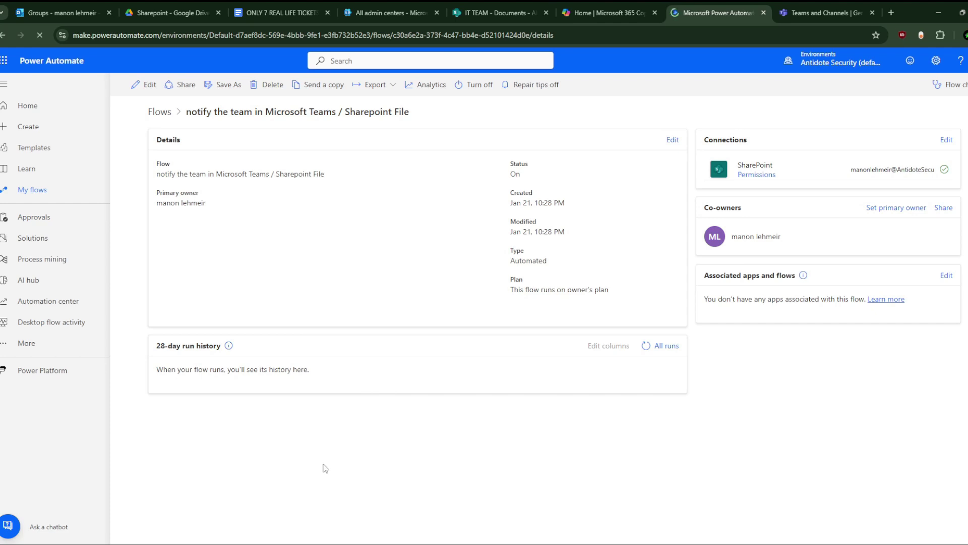
left_click(496, 6)
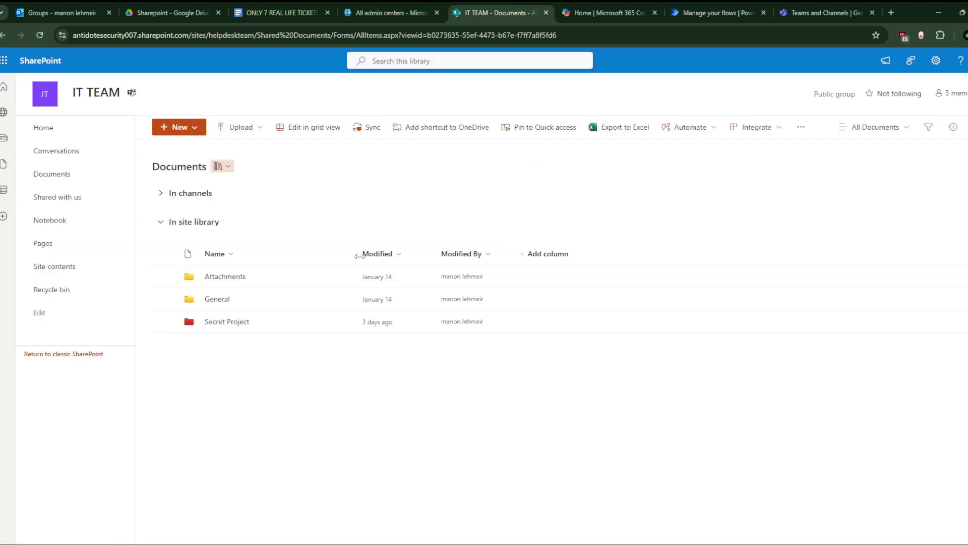
key("F5")
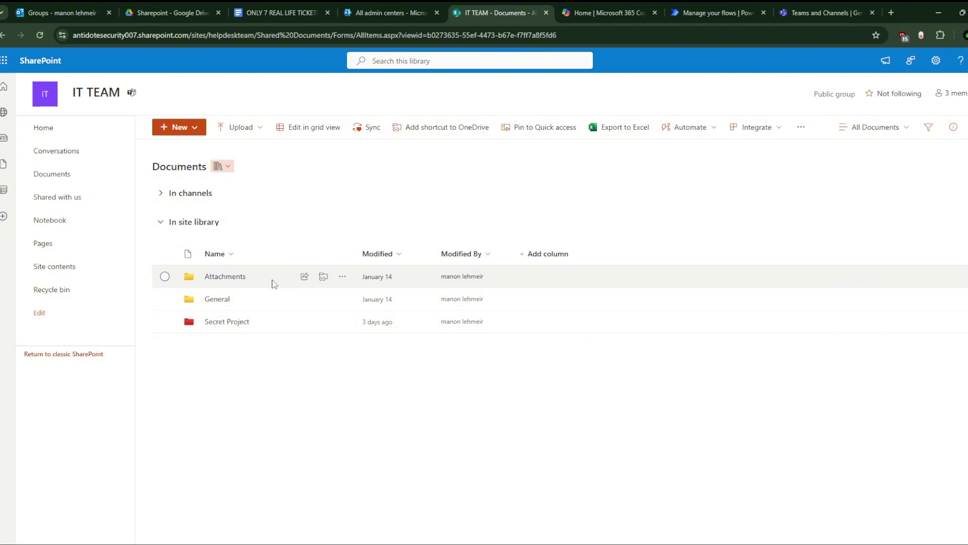
Bring up and dismiss the browser context menu on the Documents library twice
right_click(236, 351)
left_click(197, 373)
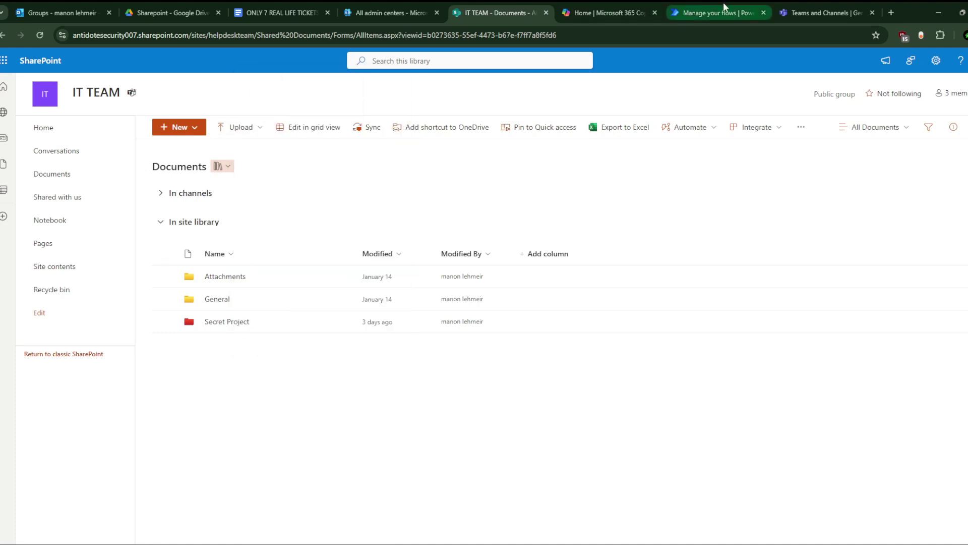
mouse_move(724, 2)
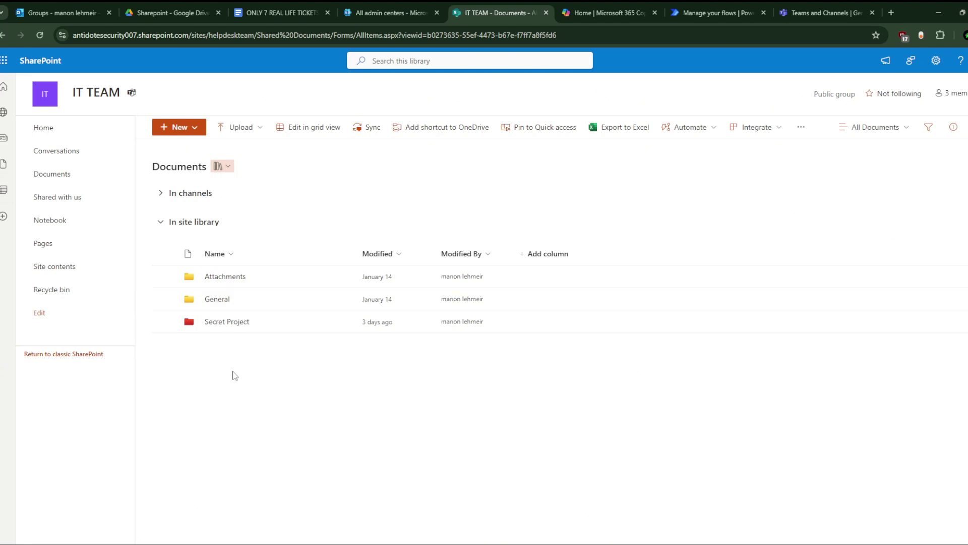
right_click(217, 348)
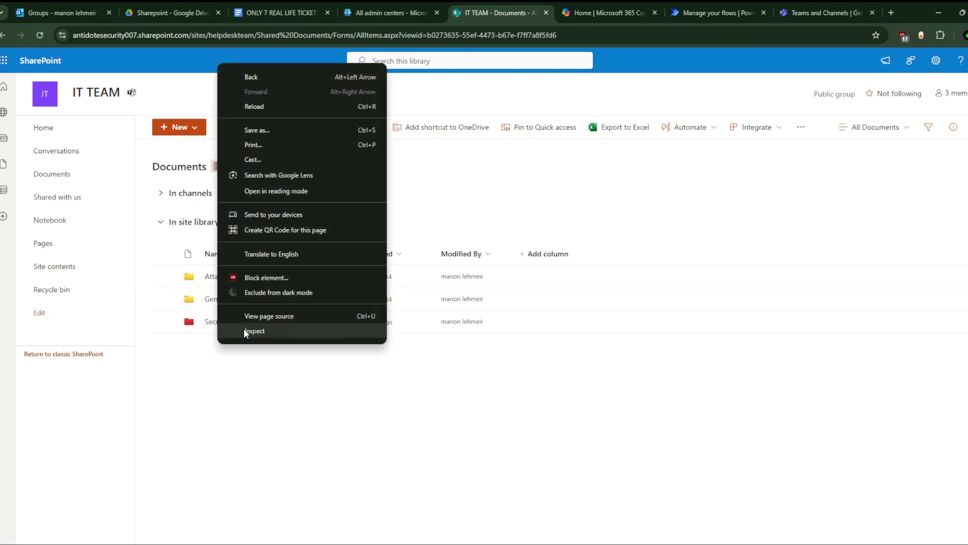
left_click(212, 438)
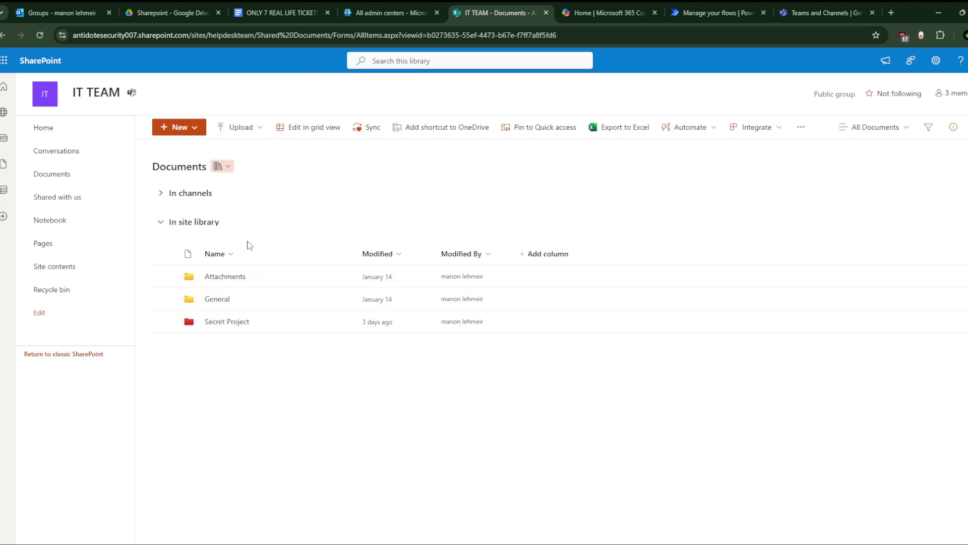
Create a new Word document in the IT TEAM library containing the text 'Hey hey'
left_click(190, 128)
left_click(196, 167)
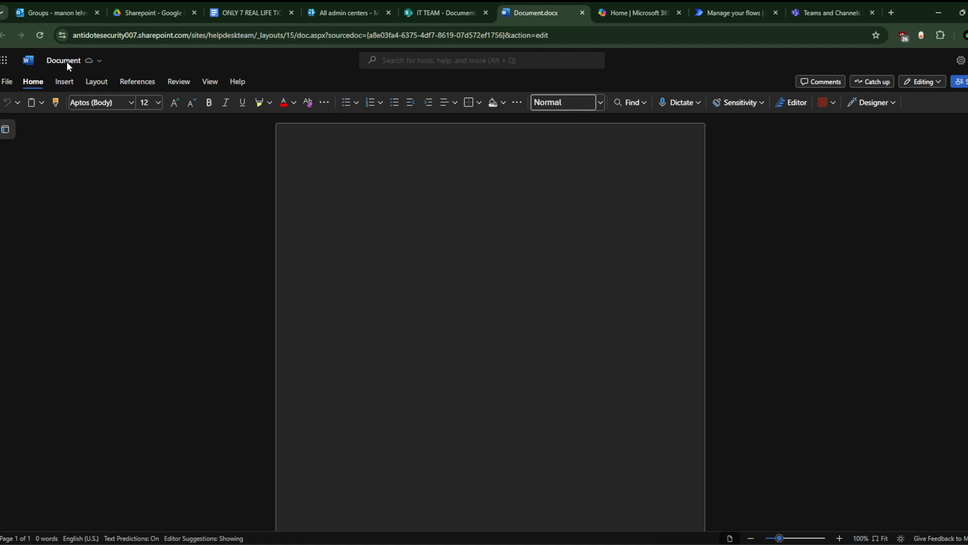
left_click(351, 177)
type("Hey hey")
Reload the document to confirm it saved, then return to the IT TEAM Documents library
left_click(8, 81)
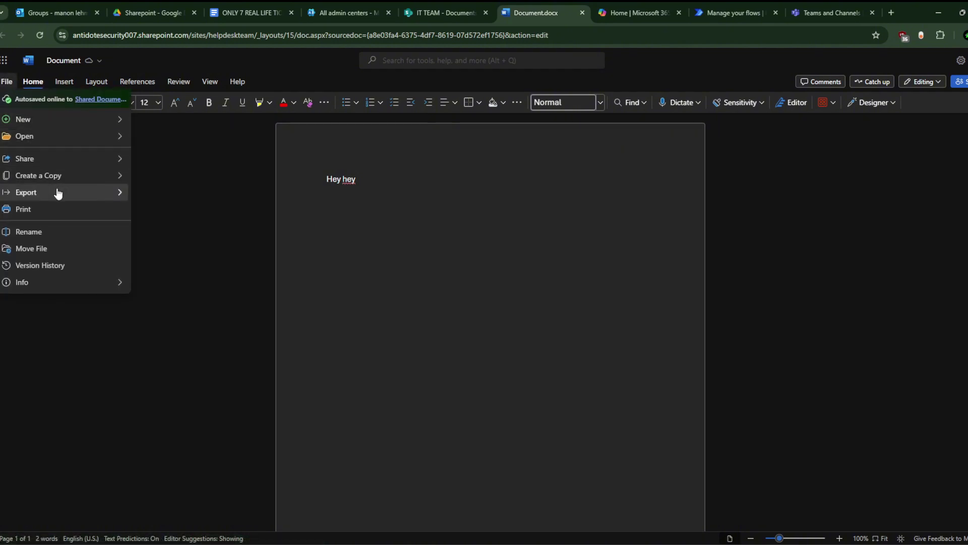
key("Escape")
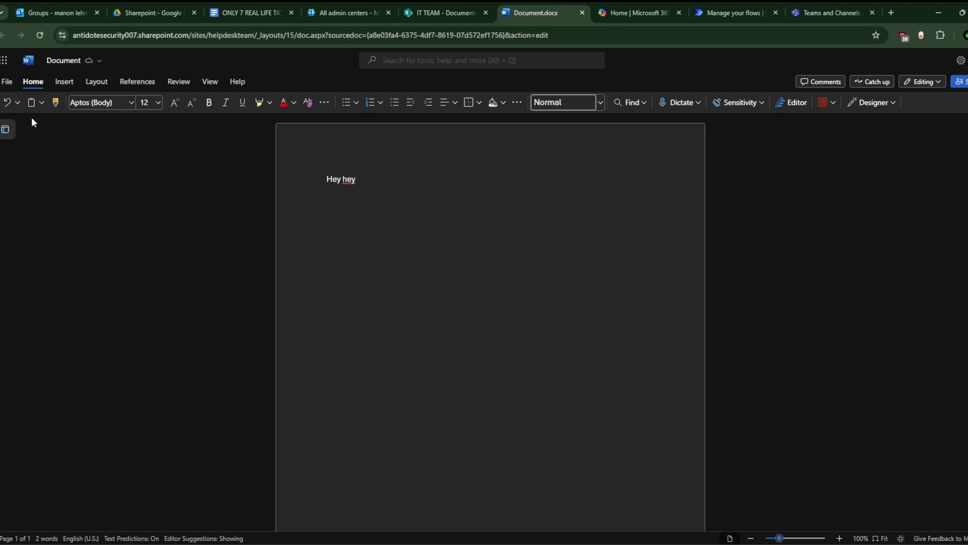
left_click(364, 210)
left_click(44, 35)
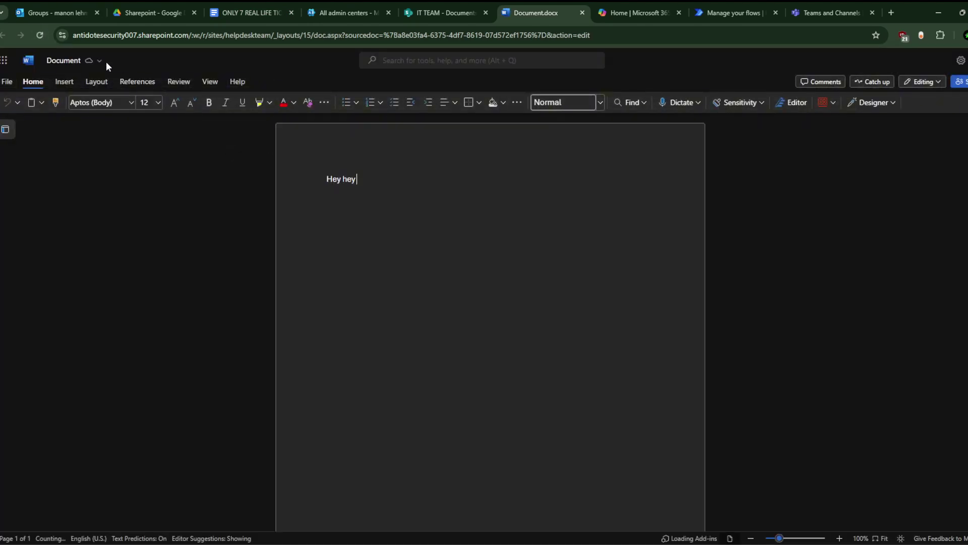
left_click(436, 7)
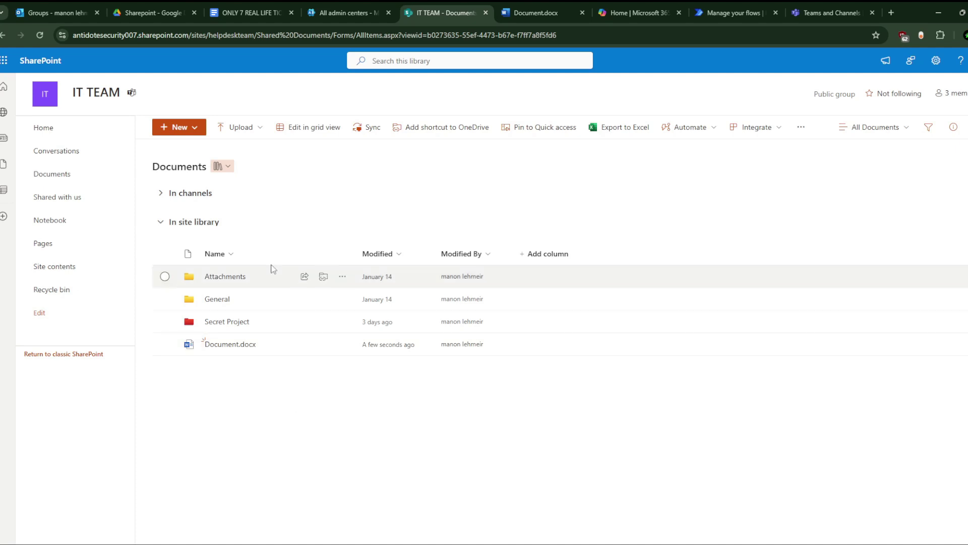
Open the General folder, create a Word document there with 'HEY HEY HEY', and return to SharePoint
double_click(250, 298)
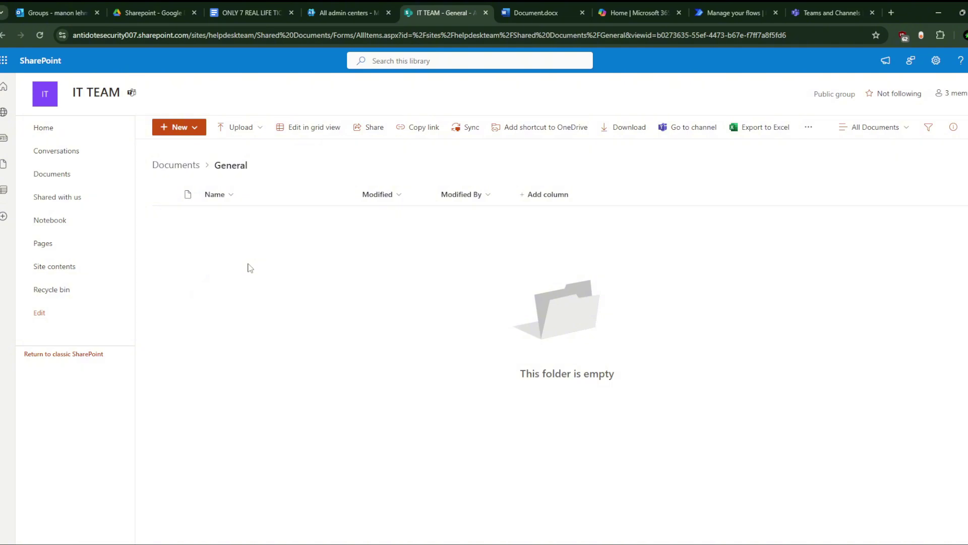
right_click(205, 244)
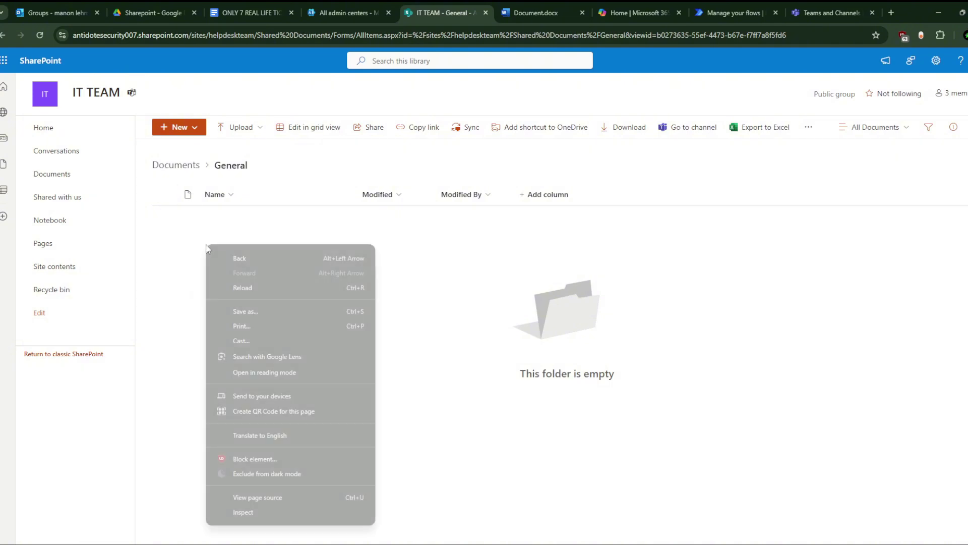
left_click(186, 220)
left_click(176, 127)
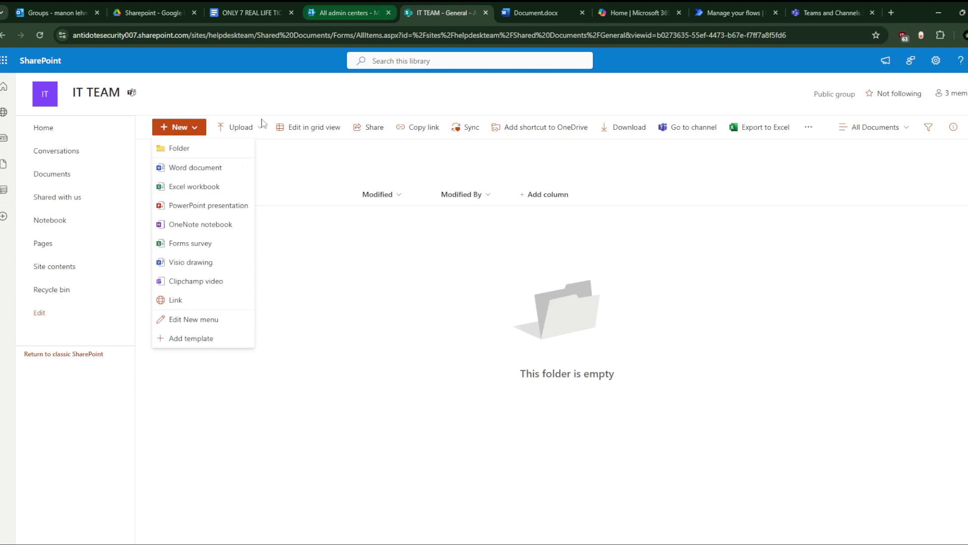
left_click(177, 177)
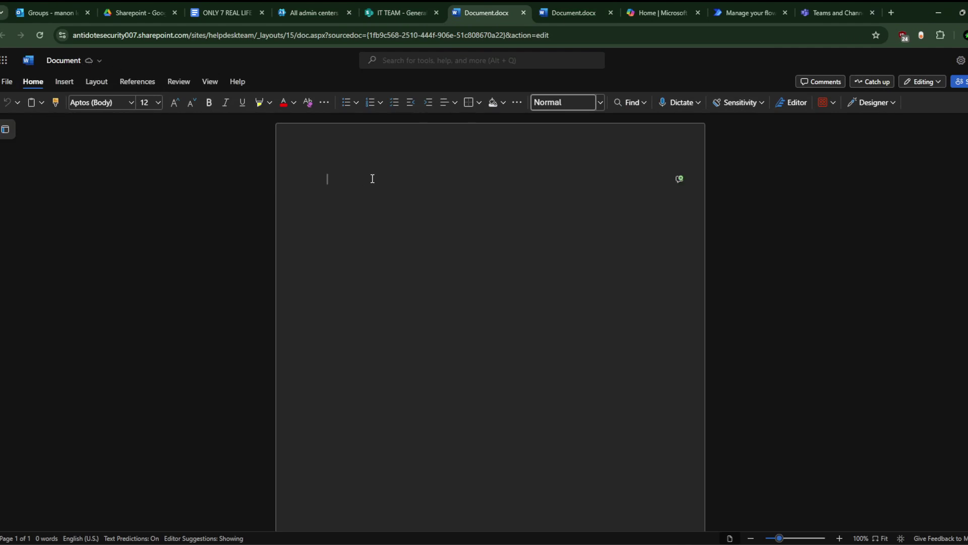
type("HEY HEY HEY")
left_click(398, 13)
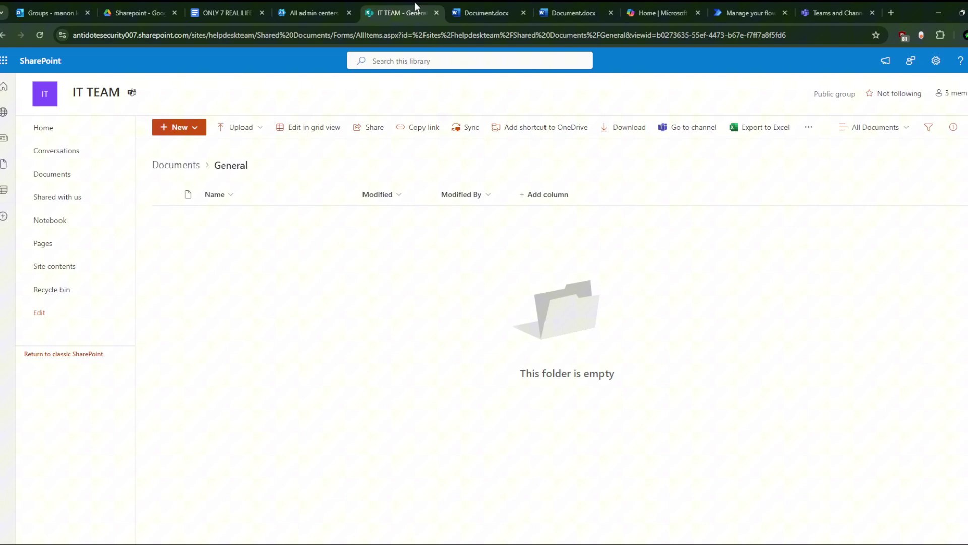
Rename the 'HEY HEY HEY' document to 'finally'
left_click(40, 33)
left_click(479, 6)
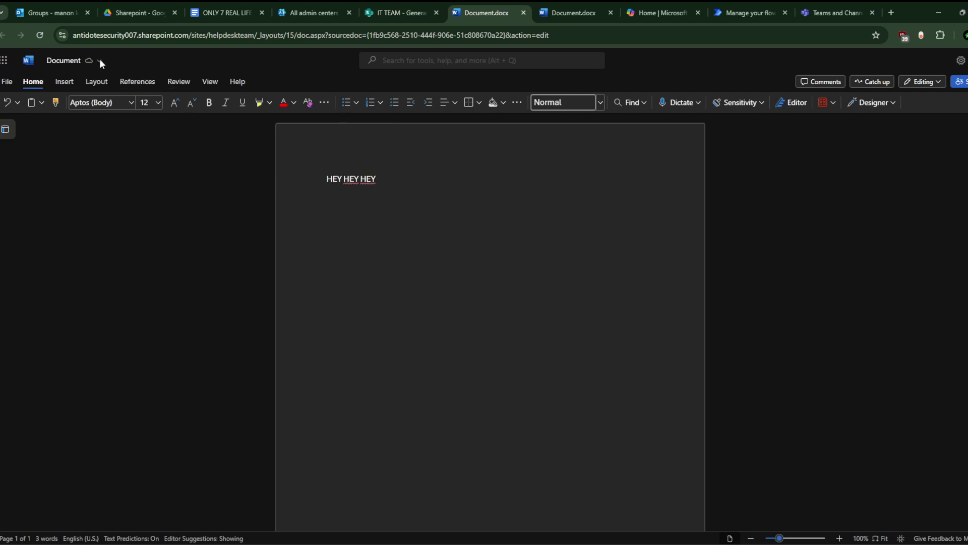
left_click(75, 61)
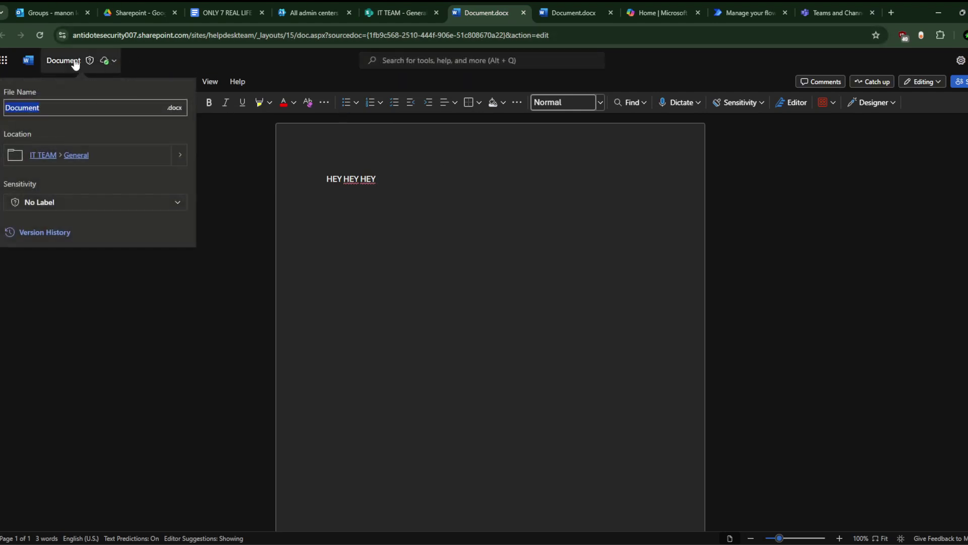
left_click(75, 61)
left_click(63, 60)
type("finally")
left_click(443, 175)
Rename the 'Hey hey' document to 'HEYYY' and check IT TEAM General for file-created alerts
left_click(426, 4)
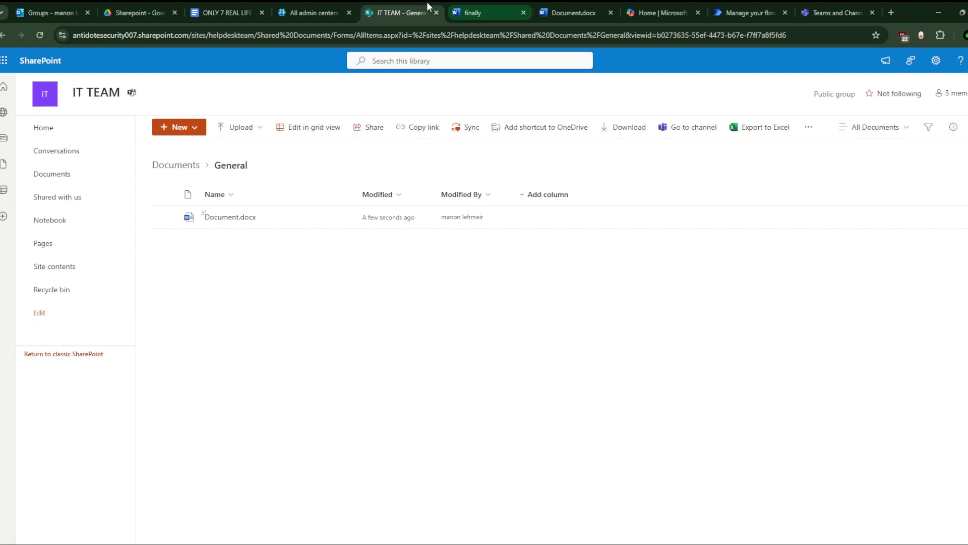
left_click(573, 13)
left_click(65, 60)
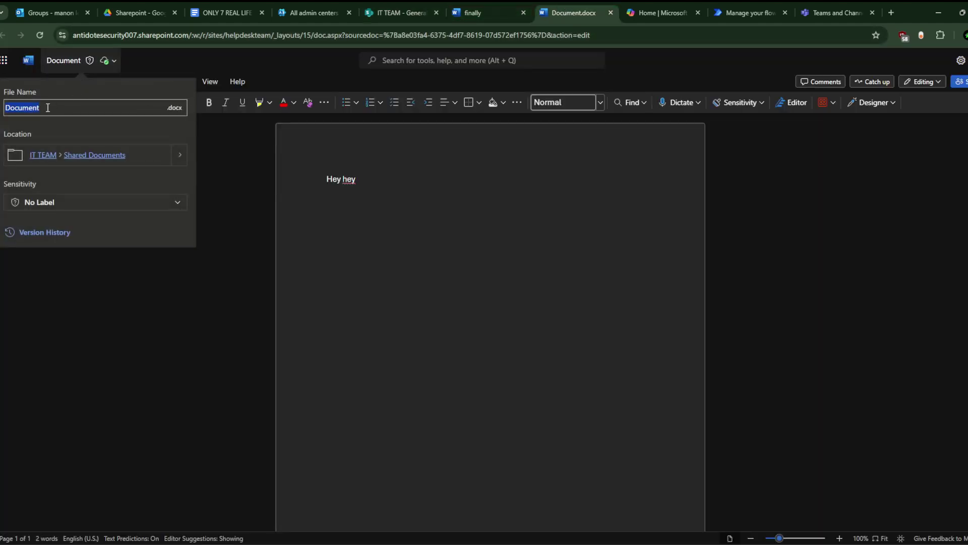
type("HEYYY")
left_click(425, 279)
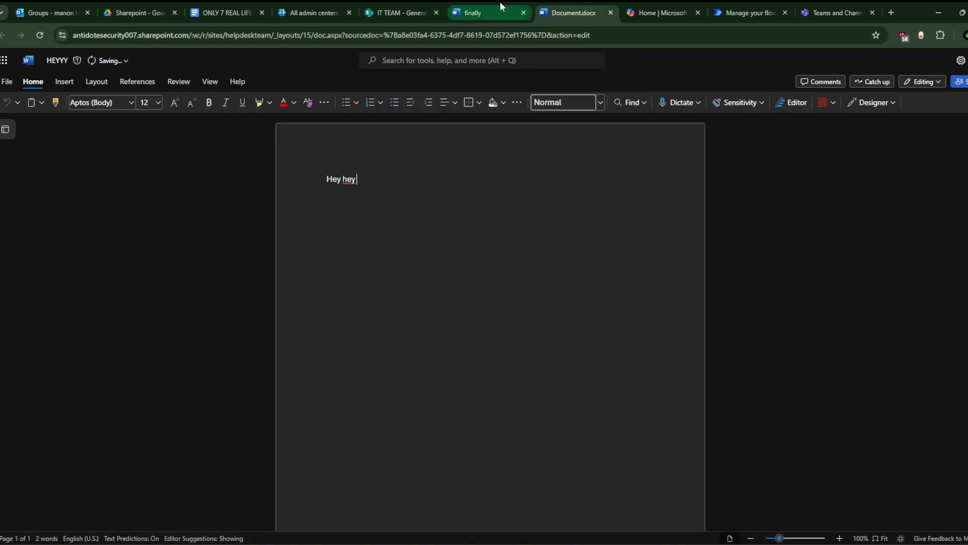
left_click(397, 6)
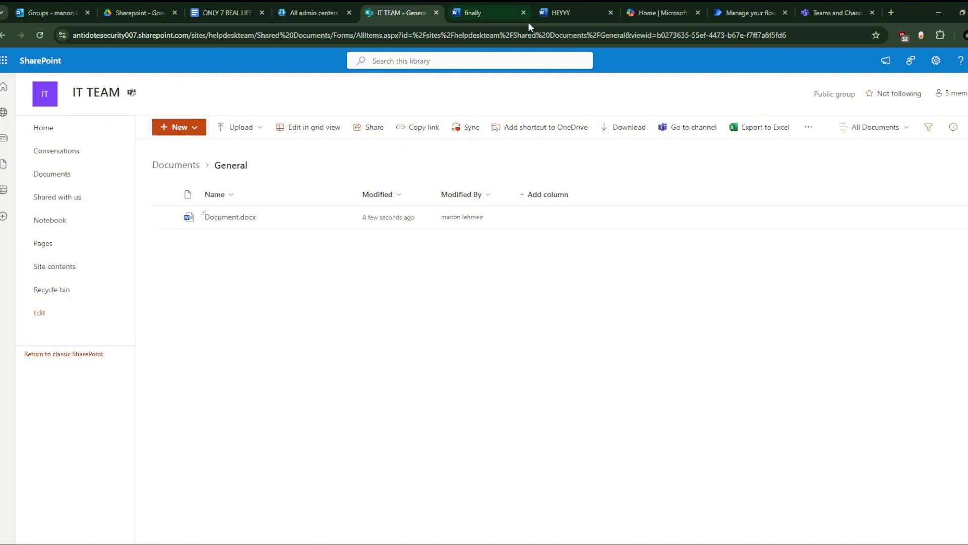
left_click(838, 6)
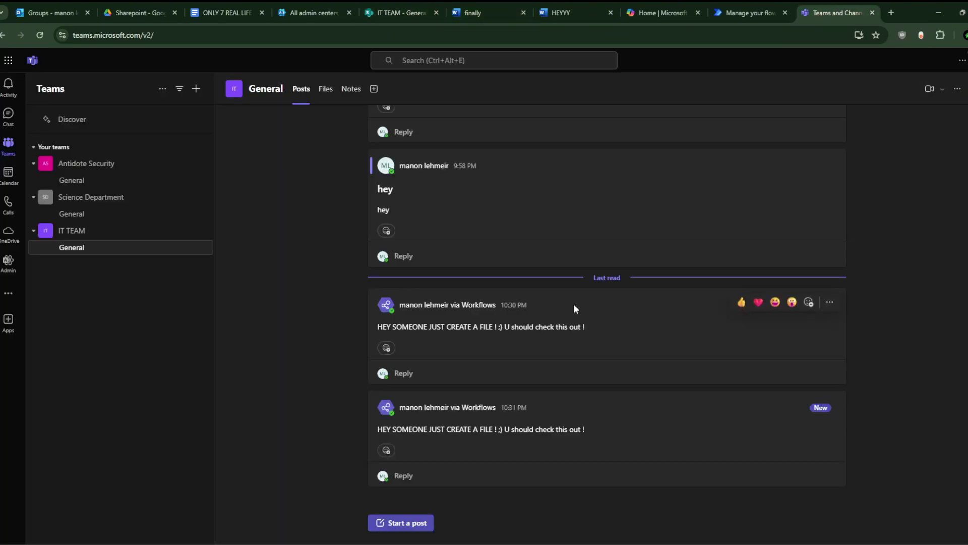